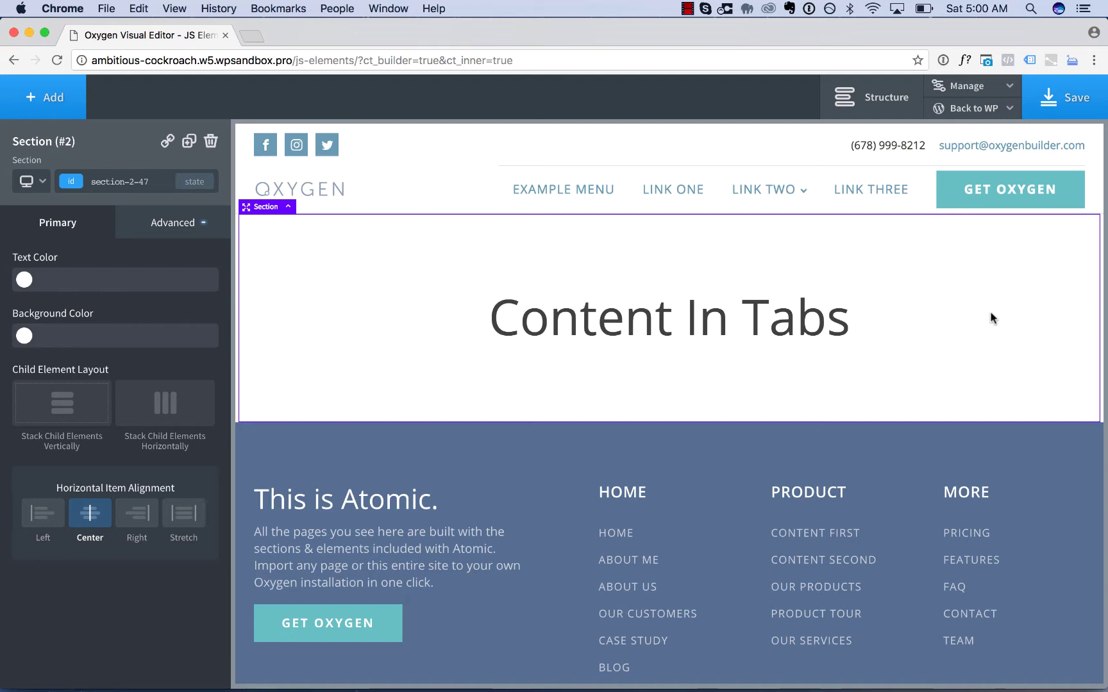
Insert a Tabs element from Helpers under the heading and preview Tab #2 and Tab #3.
left_click(54, 114)
left_click(75, 559)
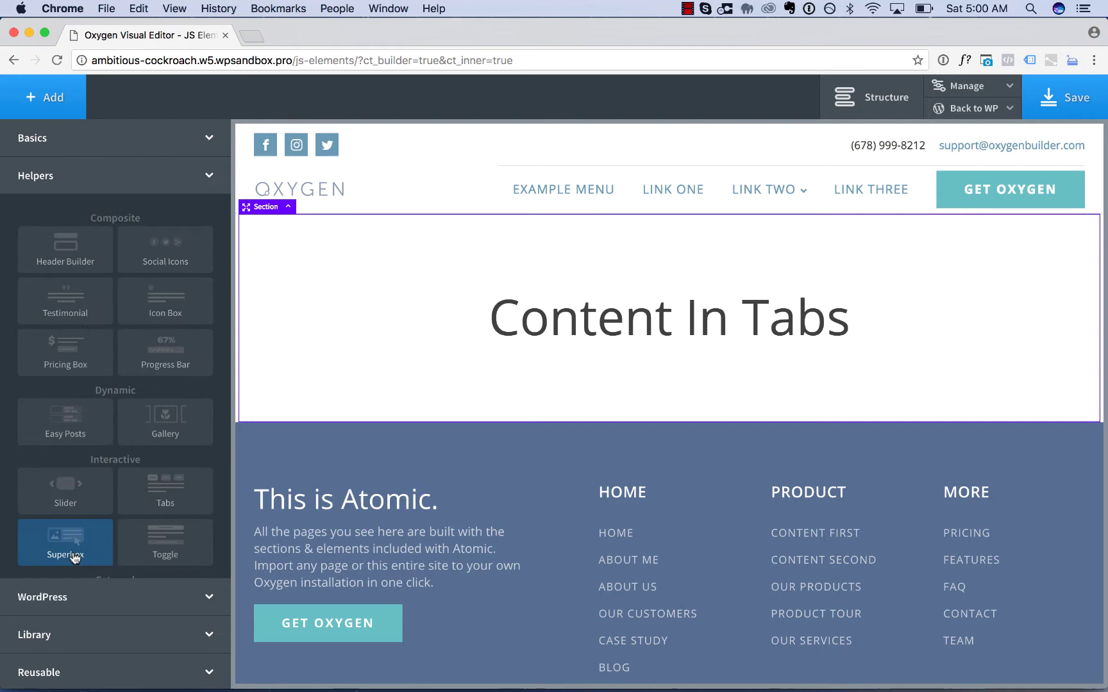
left_click(159, 499)
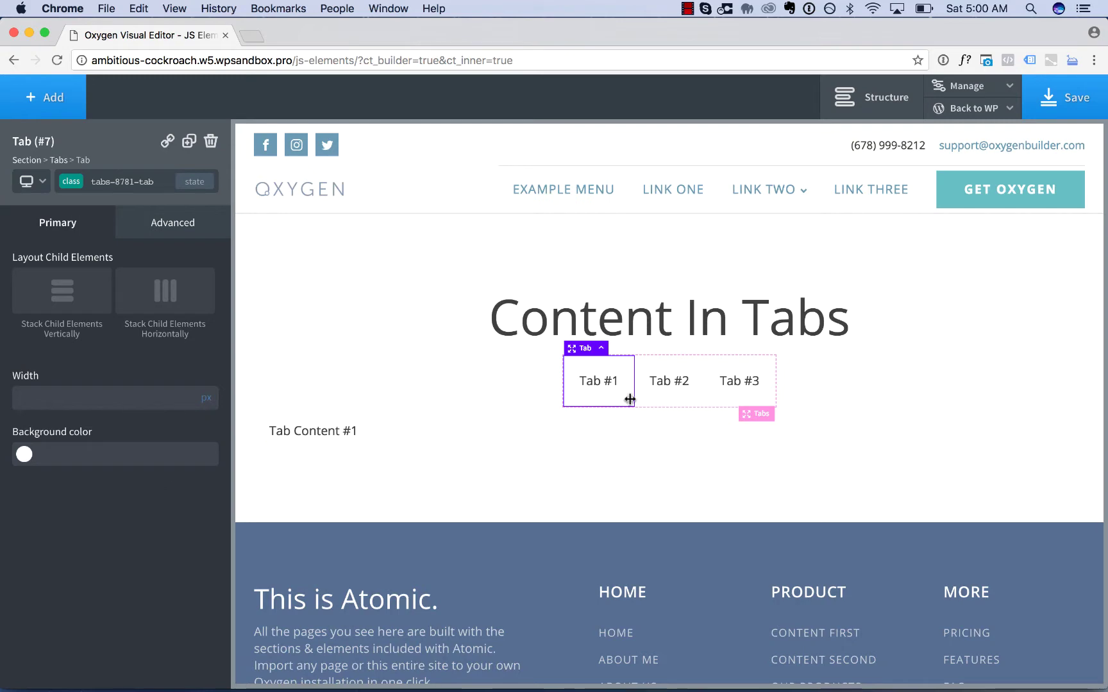
left_click(665, 384)
left_click(748, 387)
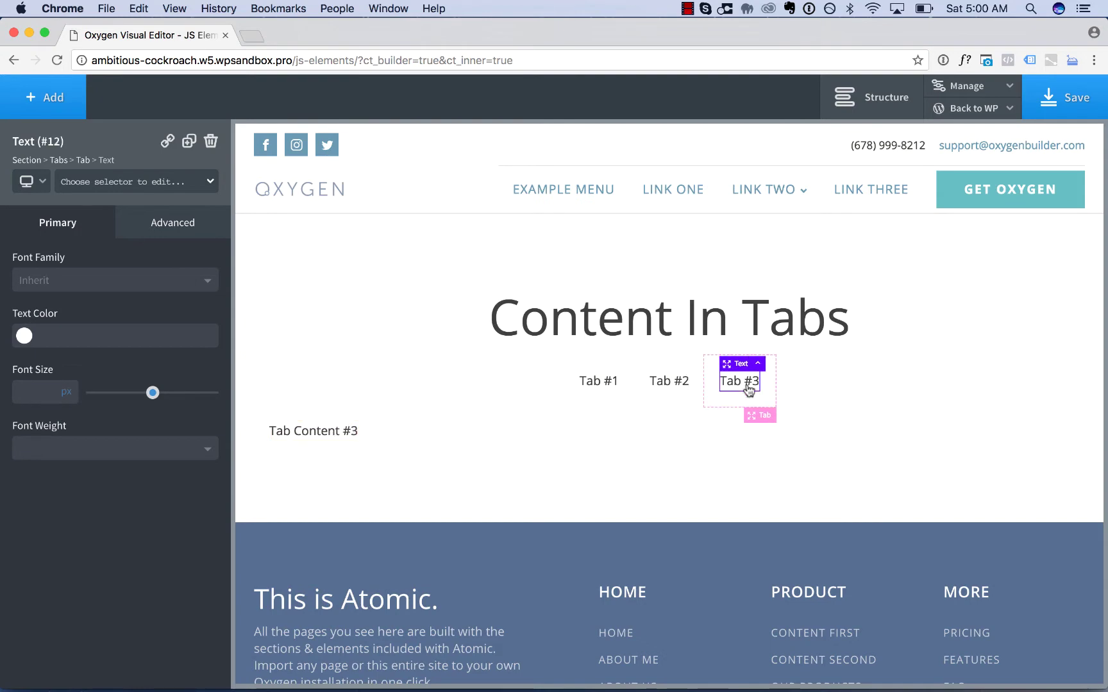
Select the Tabs element in the Structure panel and add a fourth tab, Another Tab.
left_click(868, 101)
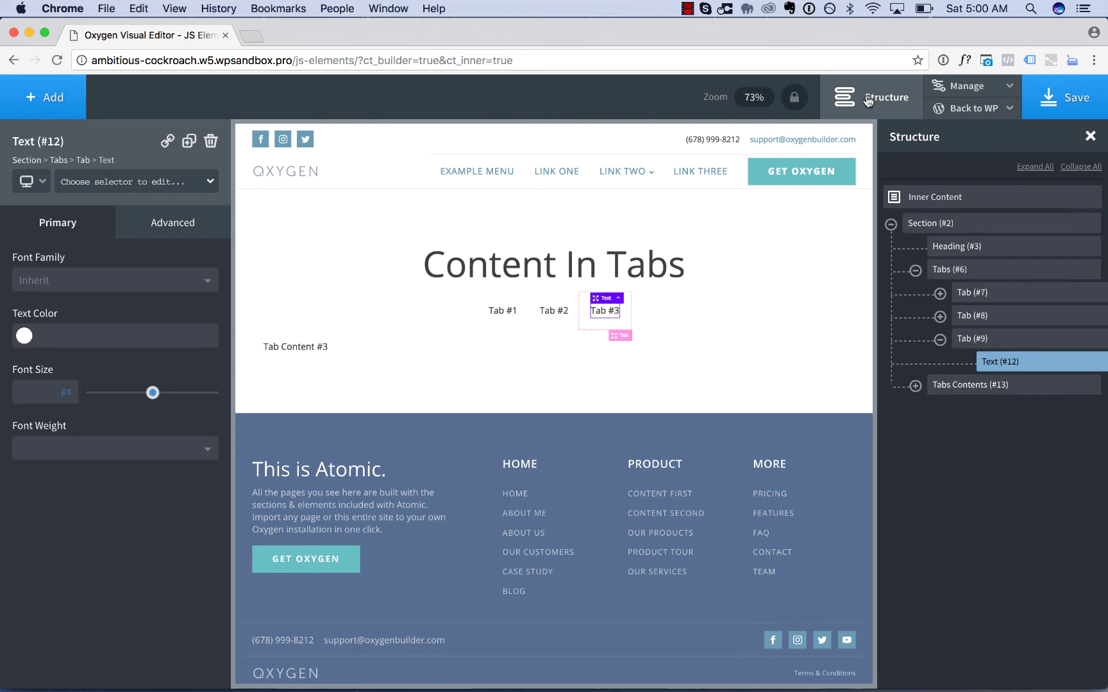
left_click(942, 271)
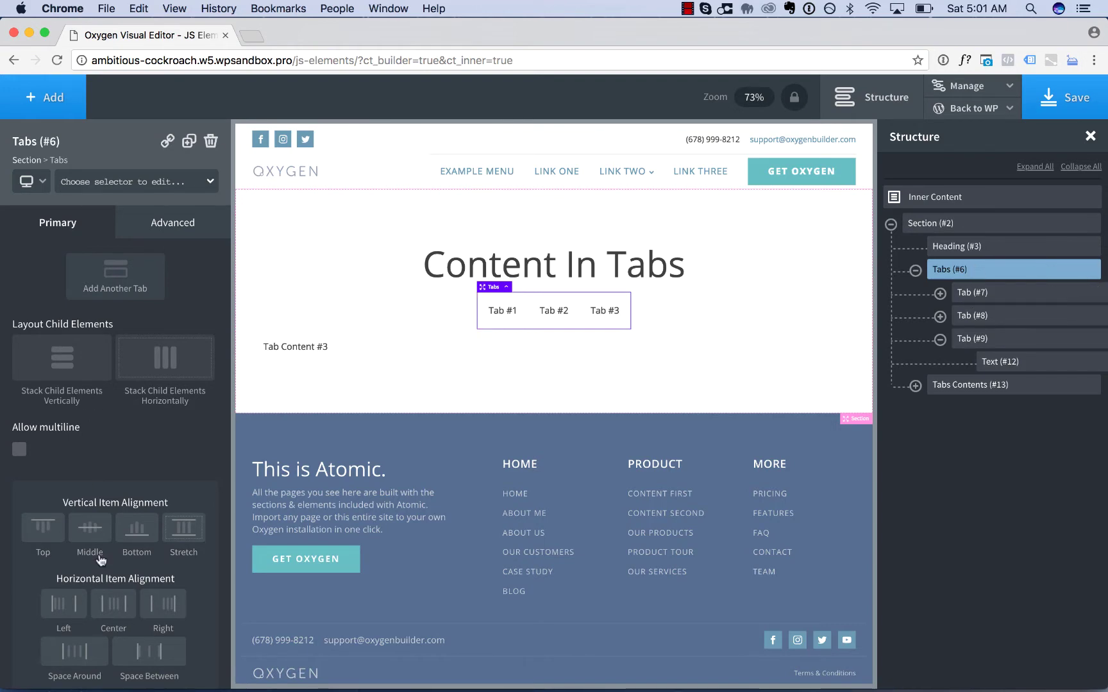
scroll(99, 555, "down", 3)
scroll(99, 555, "up", 3)
left_click(131, 289)
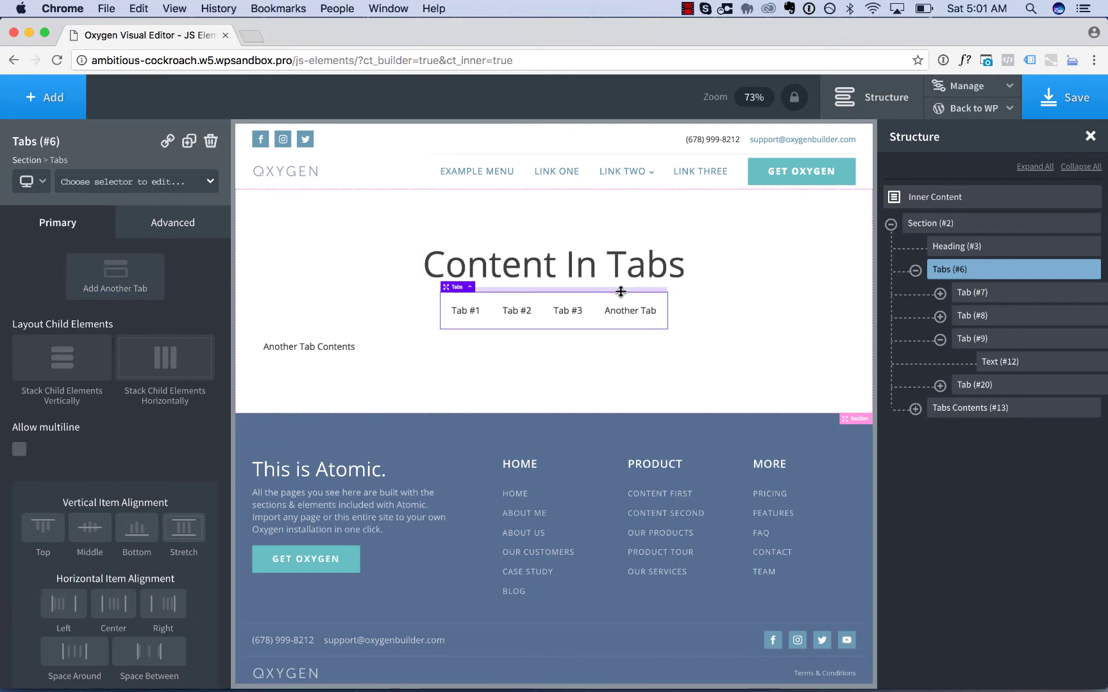
Select each tab label on the canvas: Tab #3, Another Tab, Tab #2 and Tab #1.
left_click(567, 310)
left_click(636, 311)
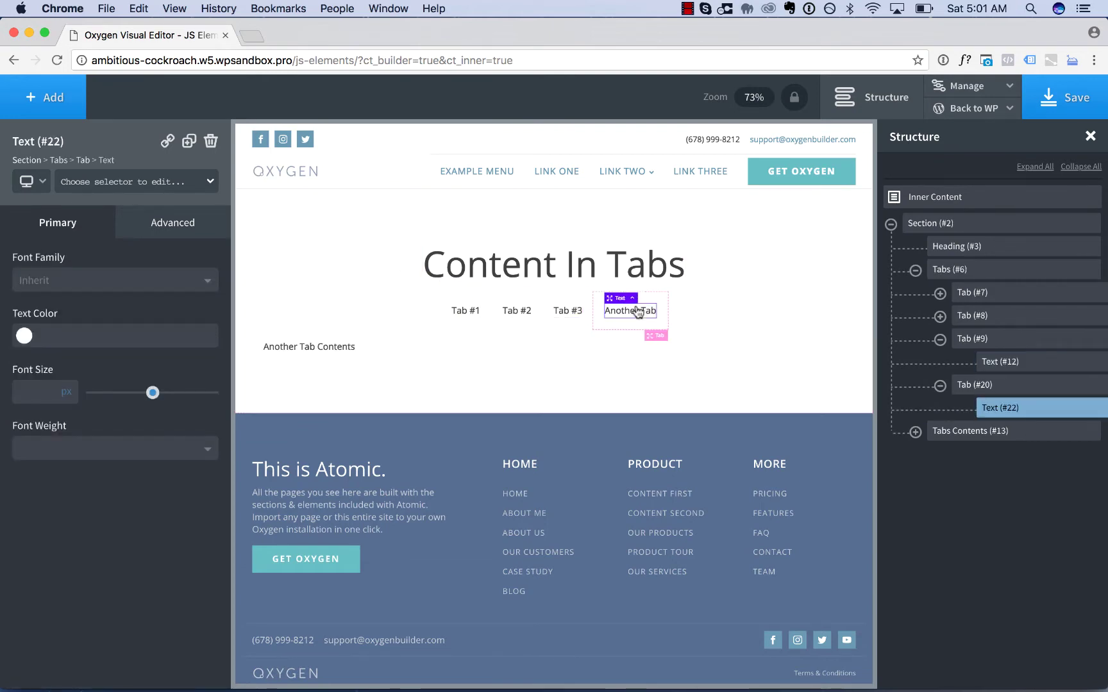
left_click(565, 312)
left_click(520, 313)
left_click(466, 313)
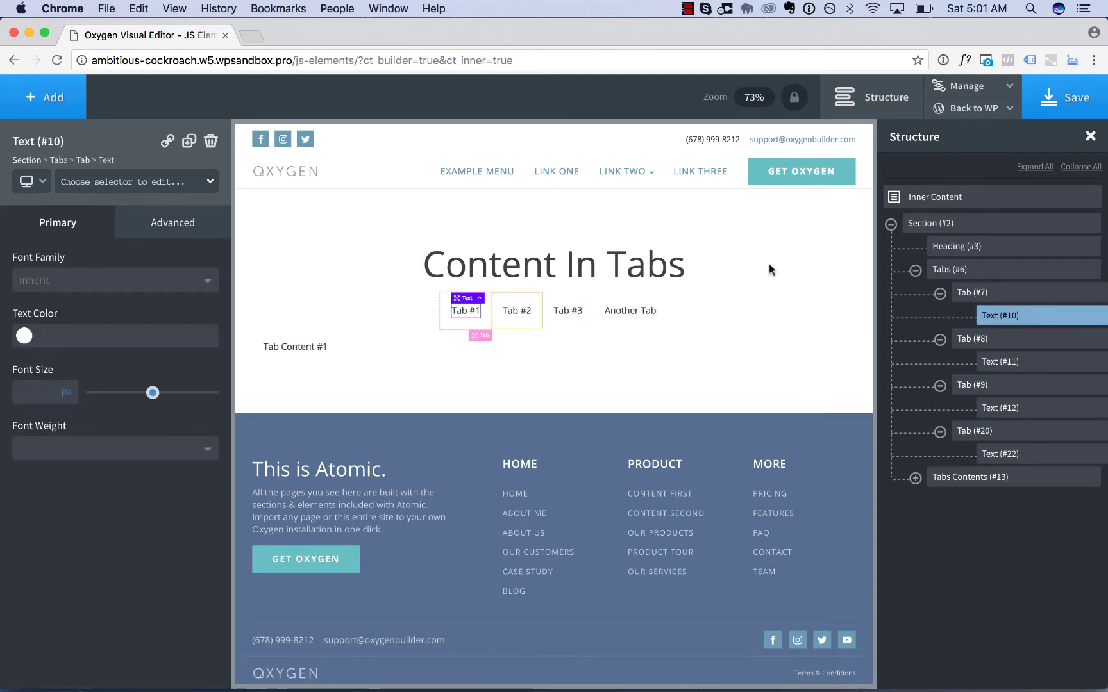
Select the Tabs element, Tab #1 and each tab's label text in the Structure tree.
left_click(964, 272)
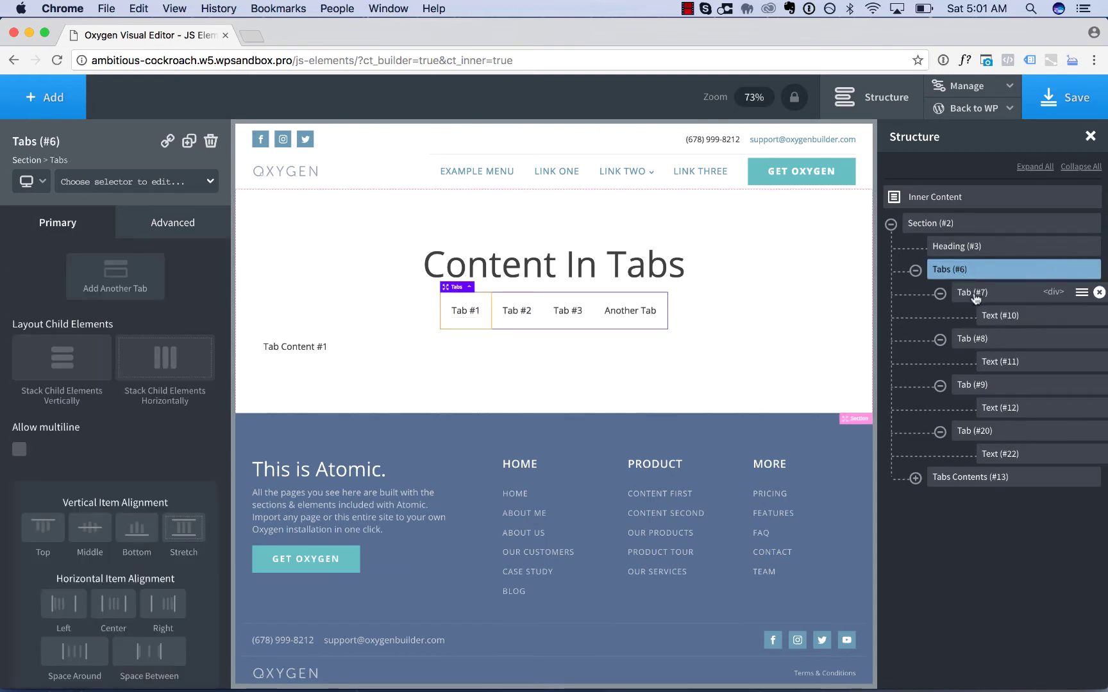
left_click(973, 293)
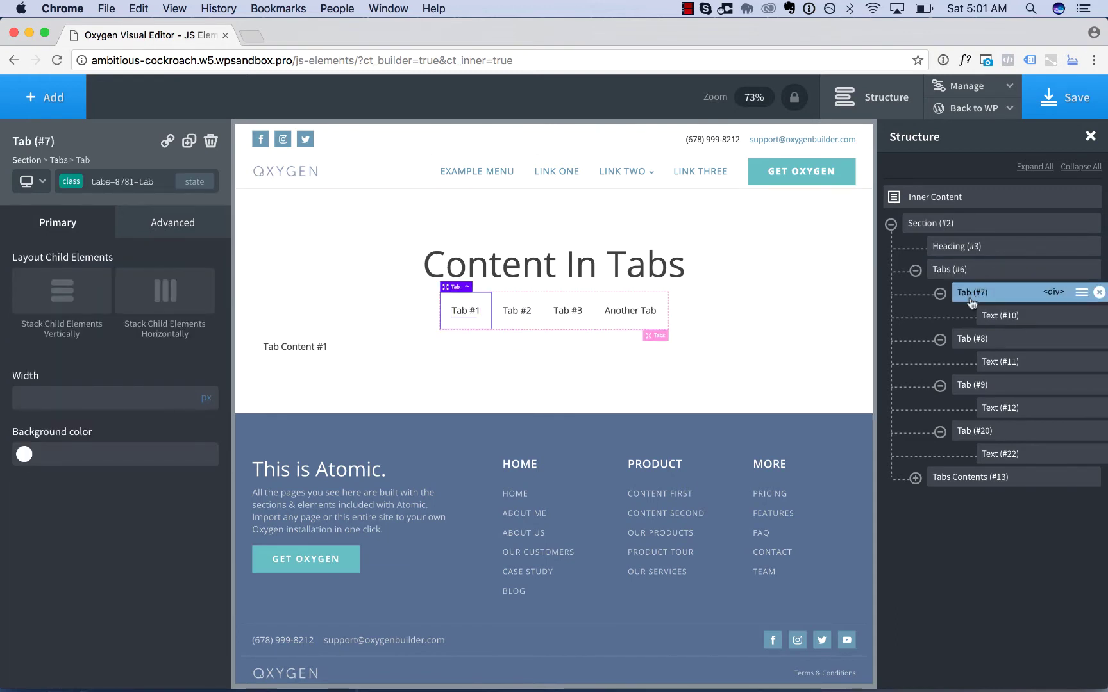
left_click(989, 316)
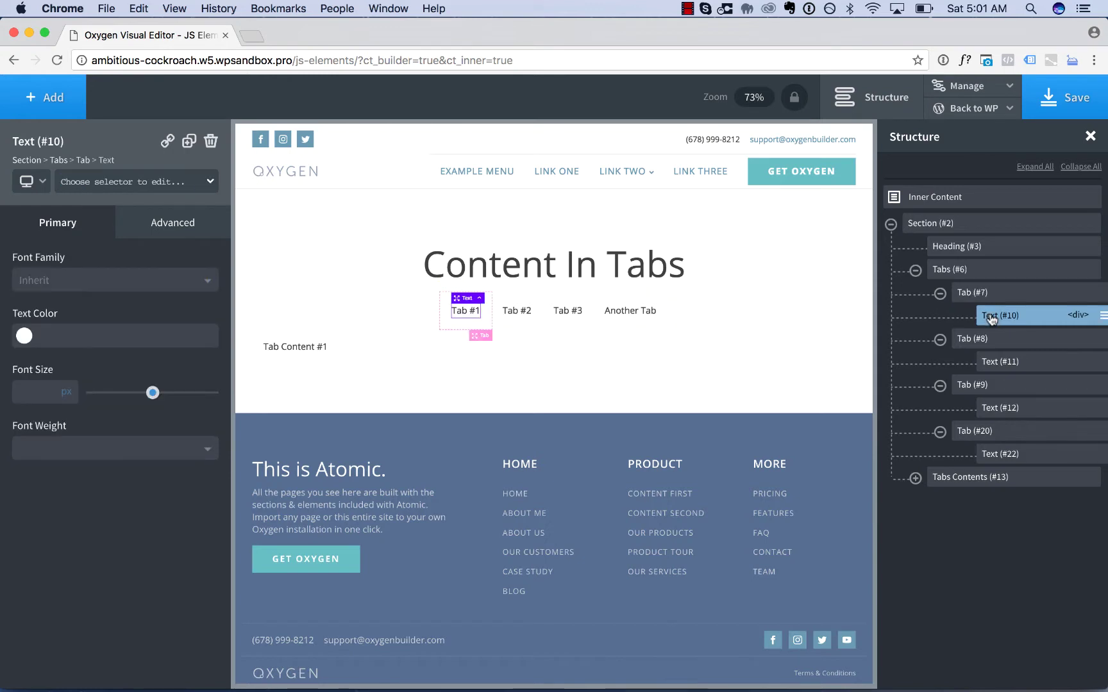
left_click(990, 367)
left_click(992, 409)
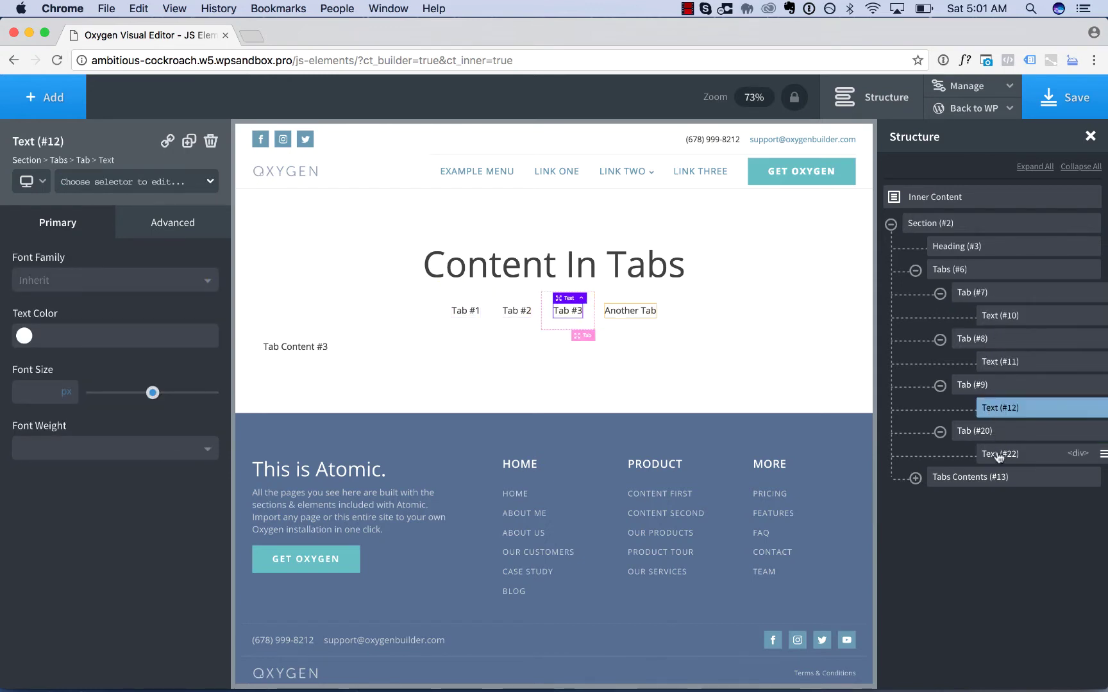
left_click(998, 455)
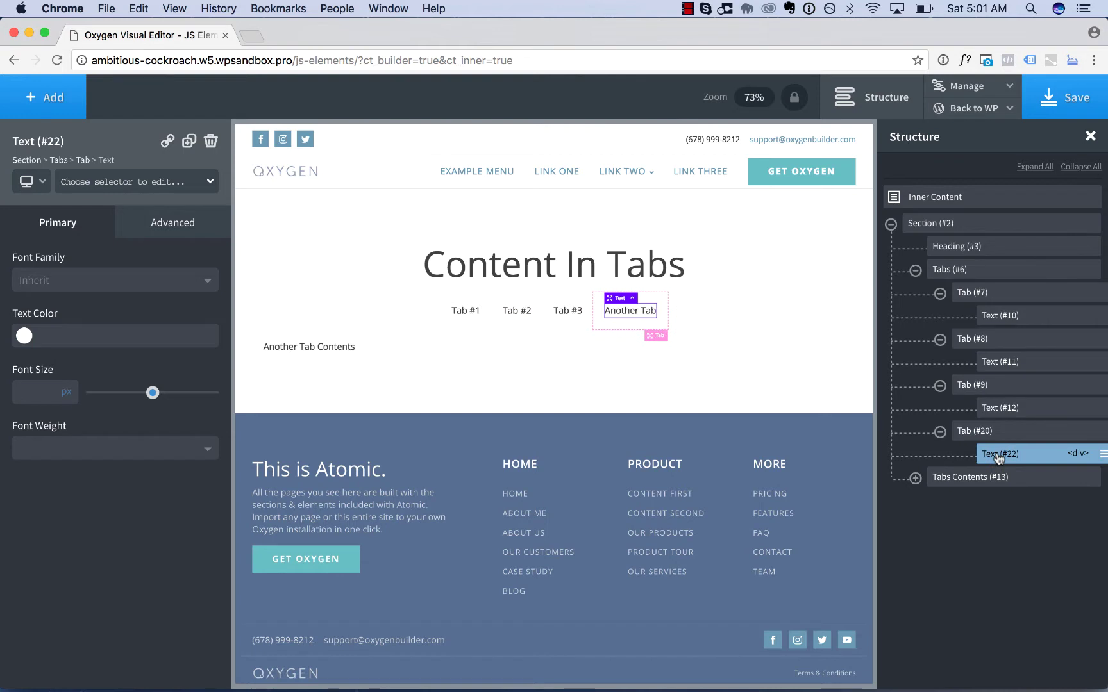
Expand Tabs Contents and the first Tab Content panel, selecting its Text element.
left_click(916, 478)
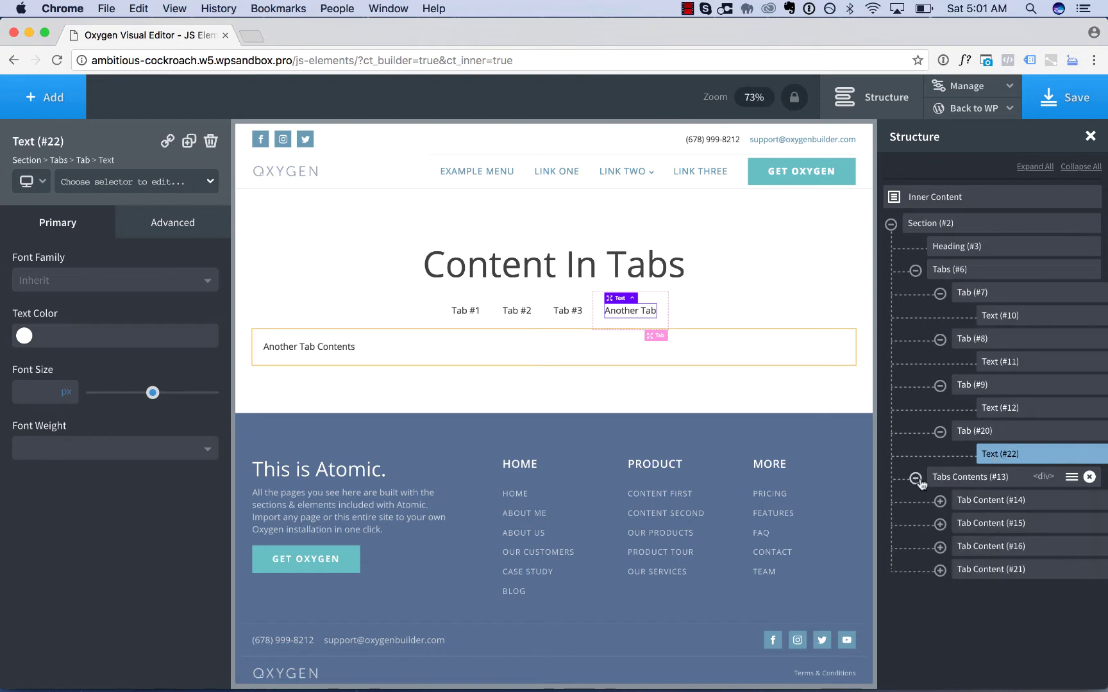
left_click(953, 482)
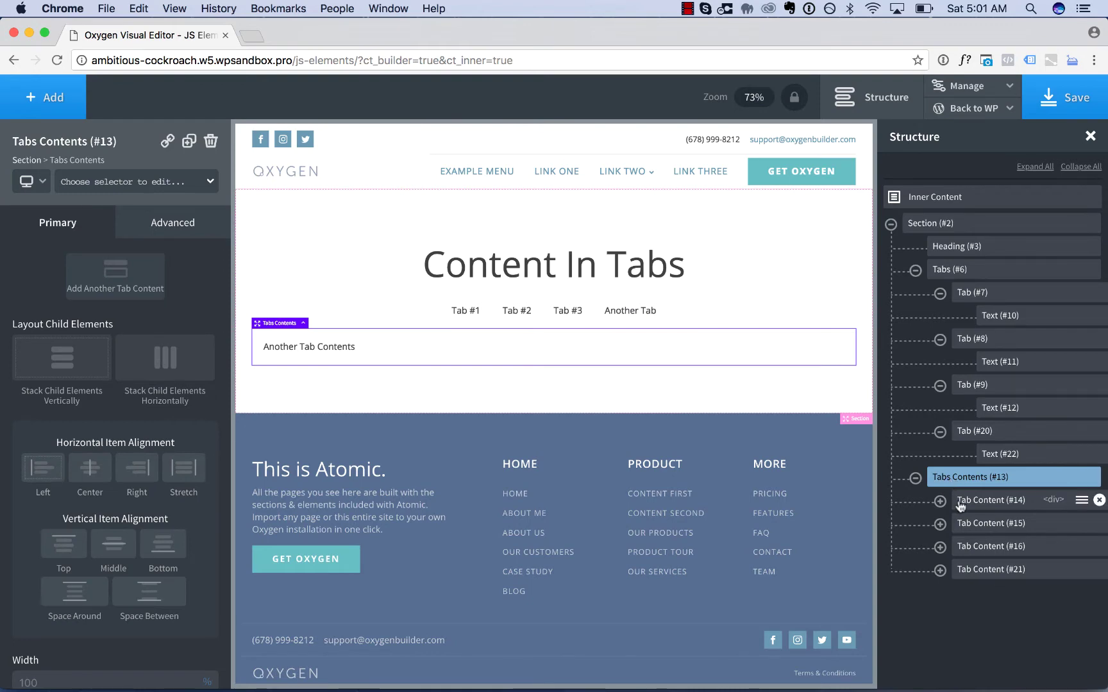
left_click(960, 505)
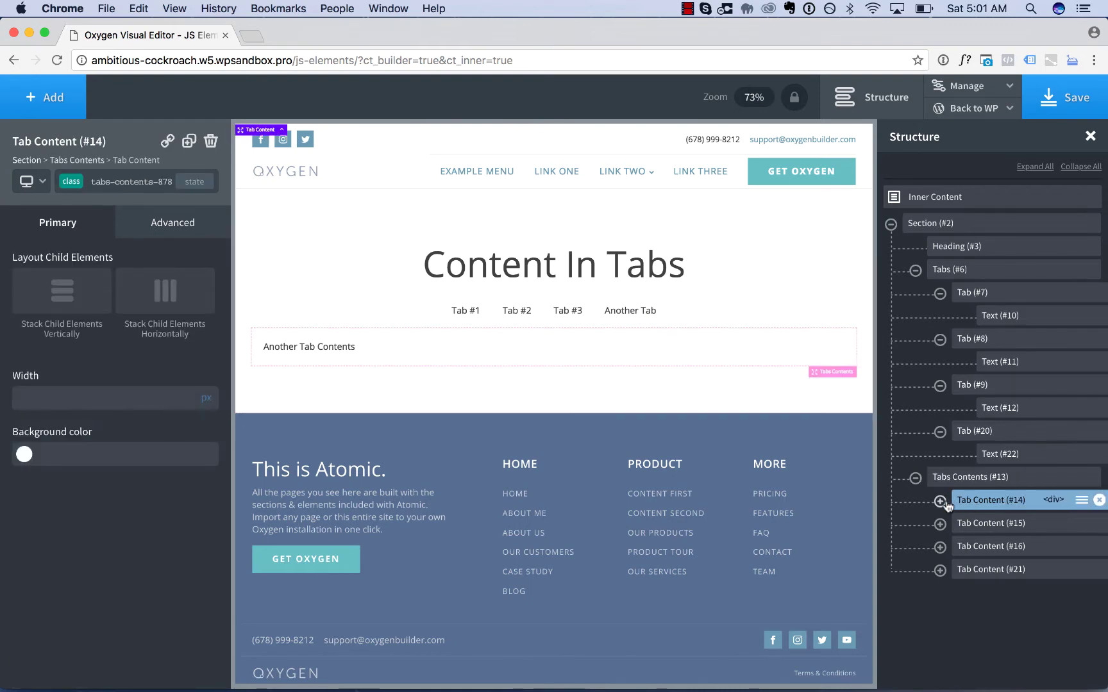
left_click(944, 504)
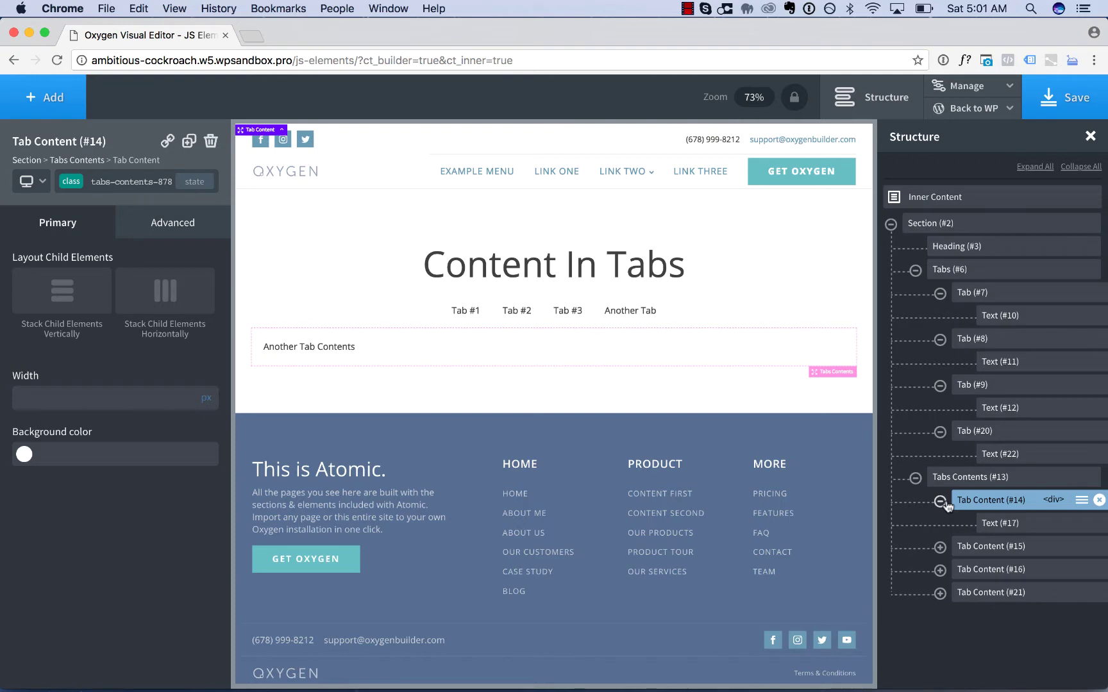
left_click(992, 526)
Expand the second, third and fourth Tab Content panels and select each Text element.
left_click(939, 547)
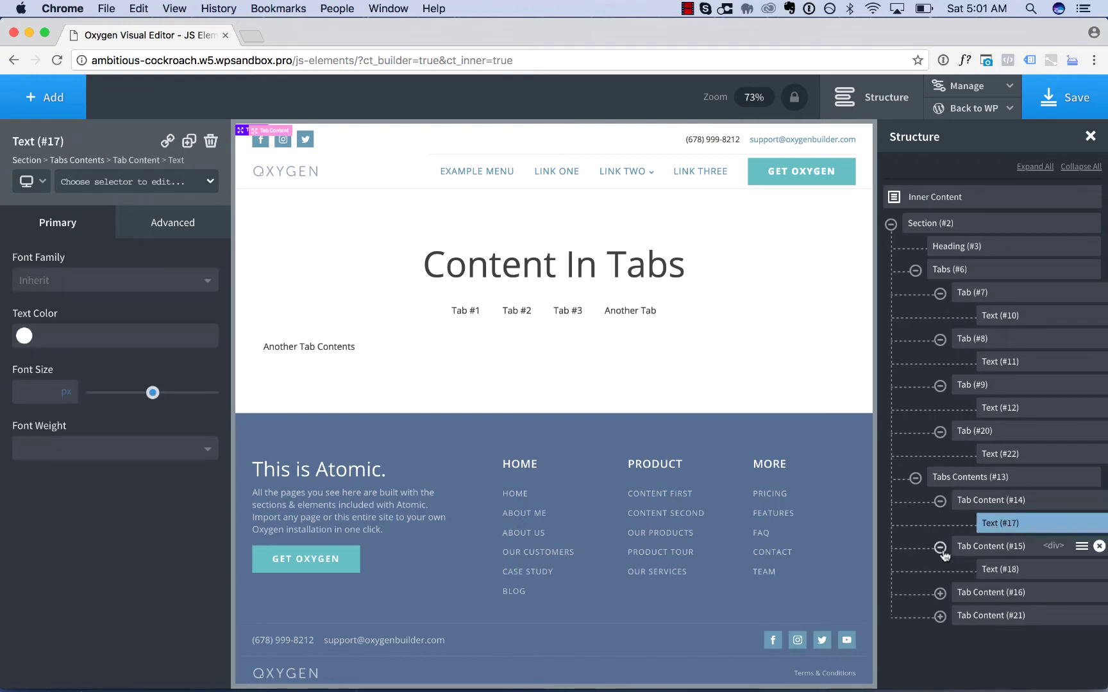
left_click(940, 592)
left_click(940, 639)
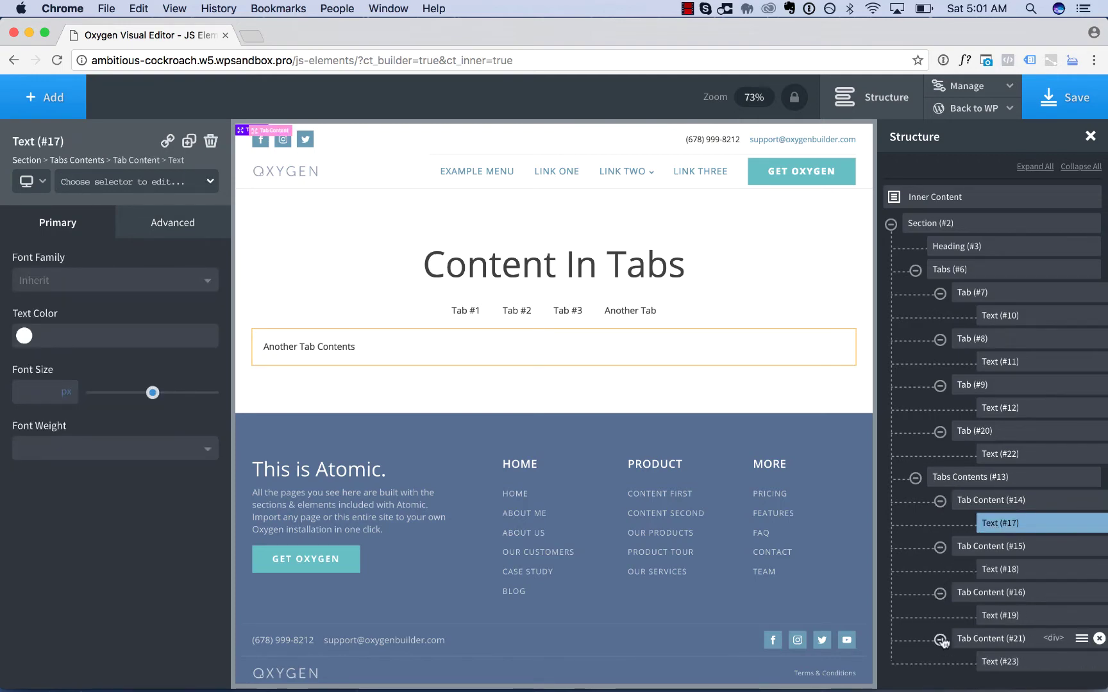
left_click(1003, 571)
left_click(998, 616)
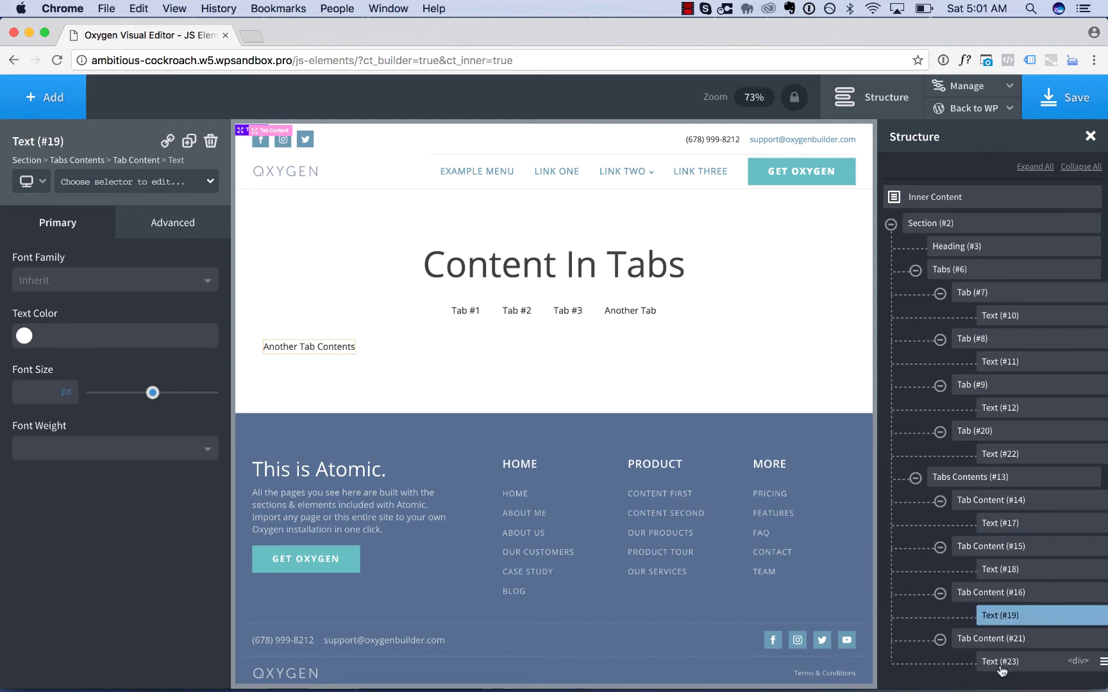
left_click(1000, 663)
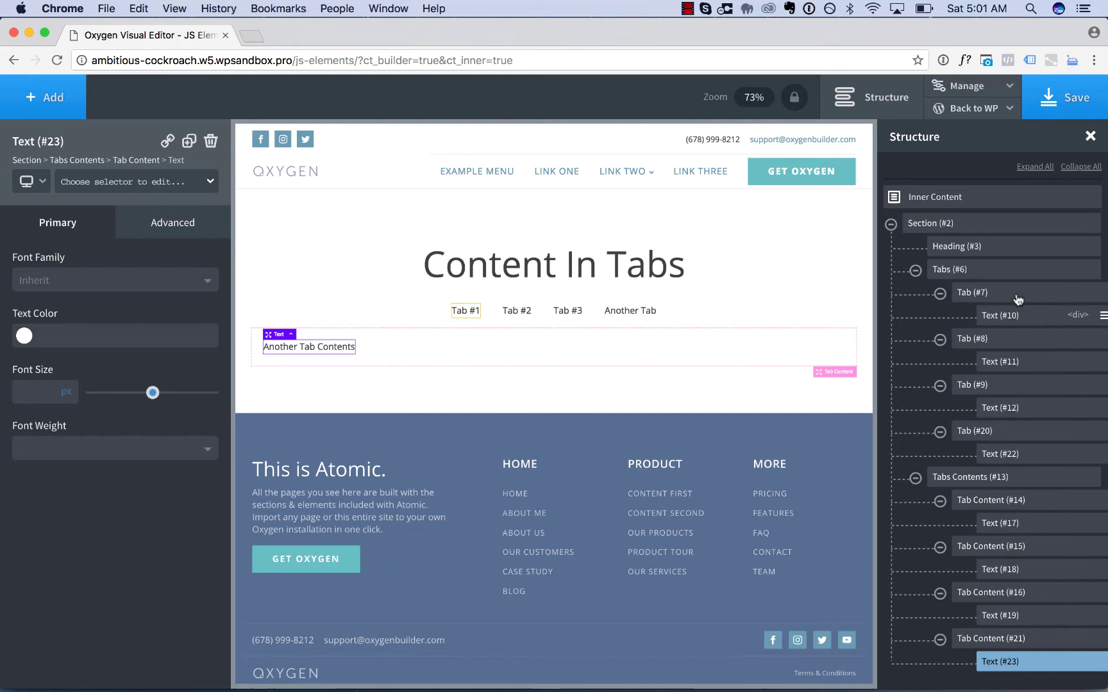
left_click(461, 307)
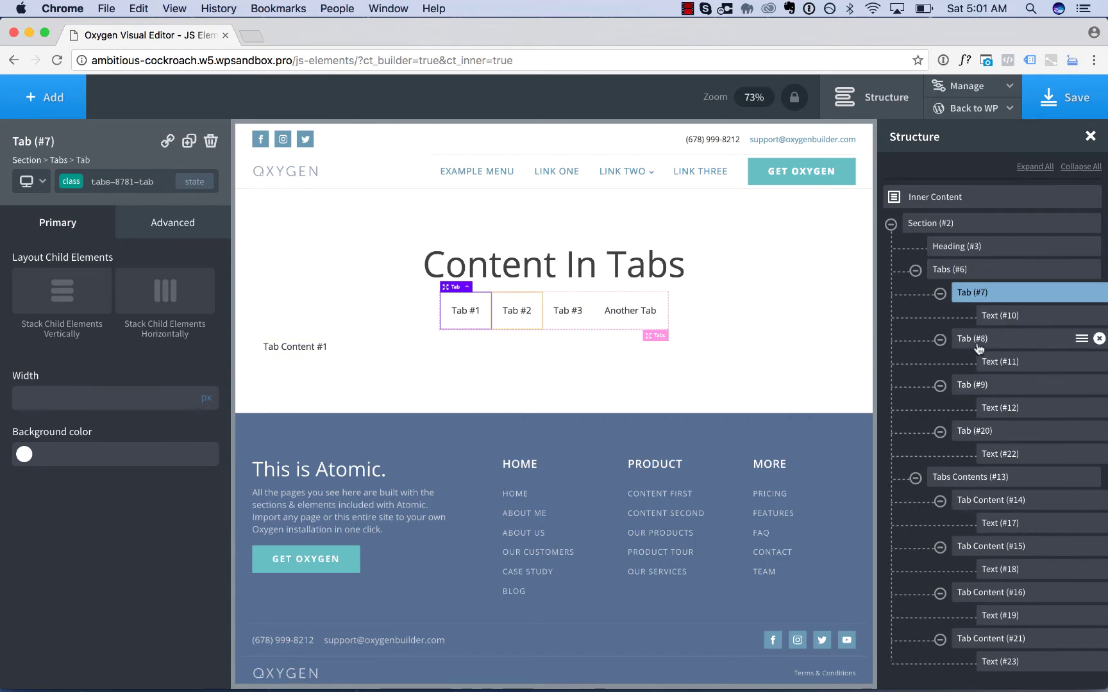
left_click(984, 434)
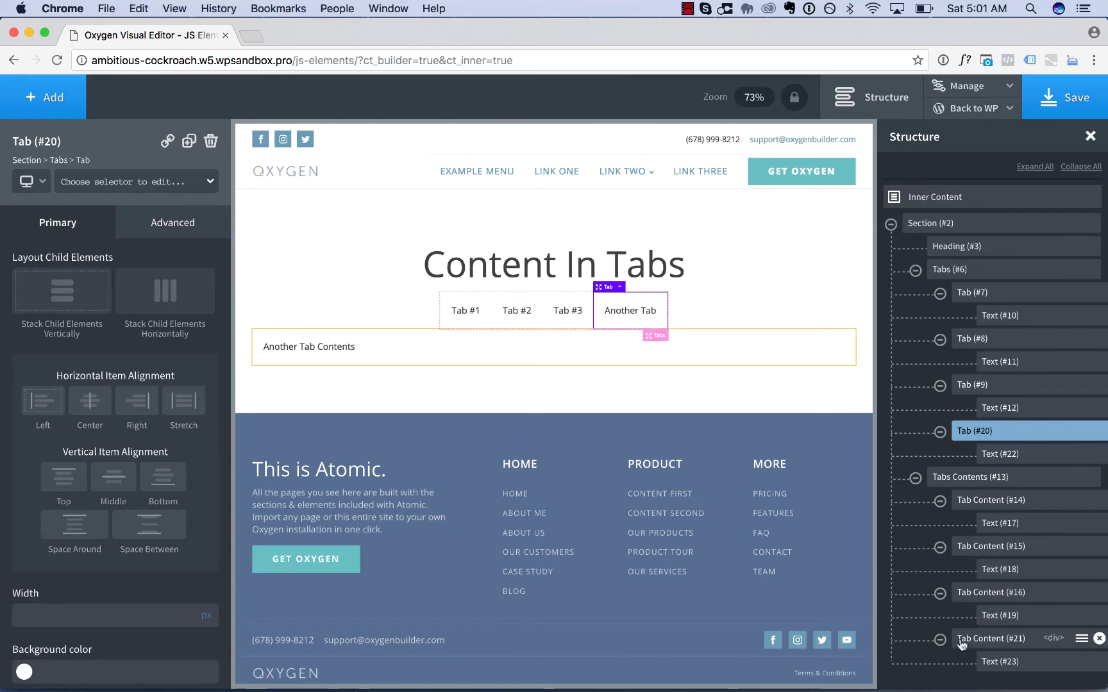
left_click(979, 387)
left_click(971, 340)
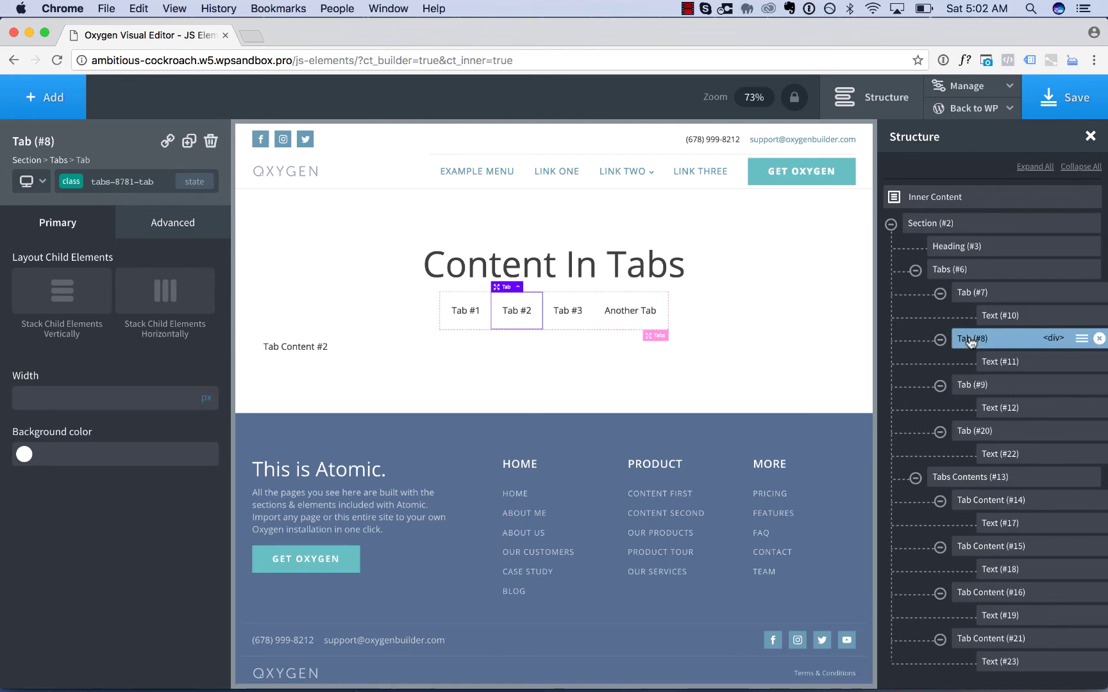
left_click(482, 301)
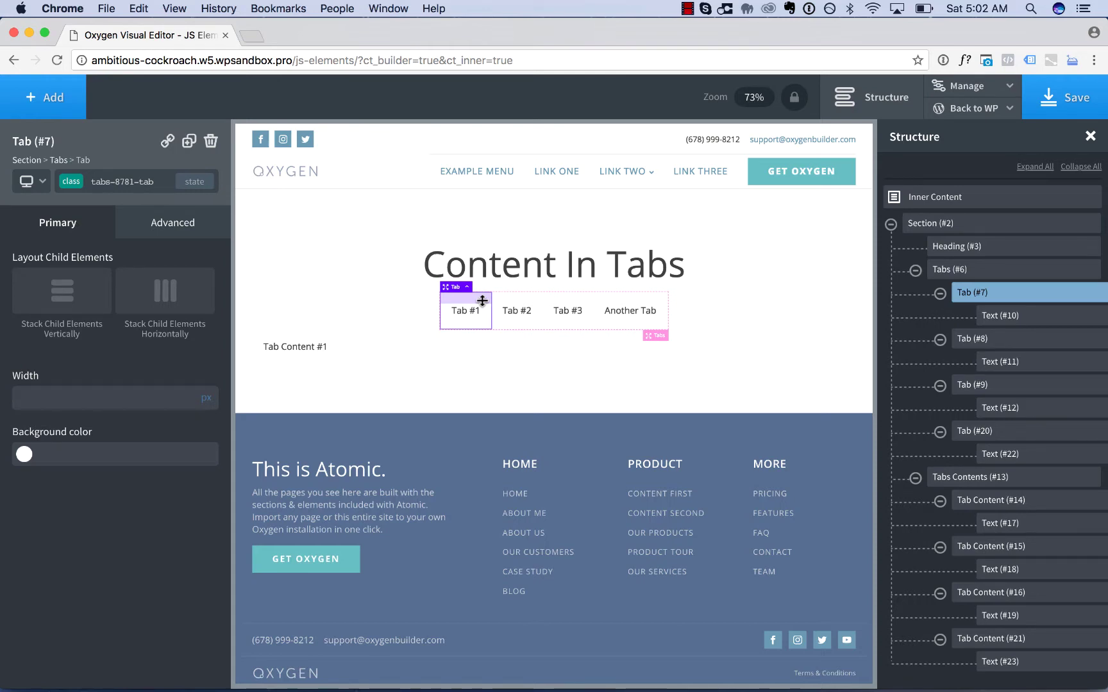
Delete Another Tab and its leftover fourth Tab Content panel.
left_click(614, 301)
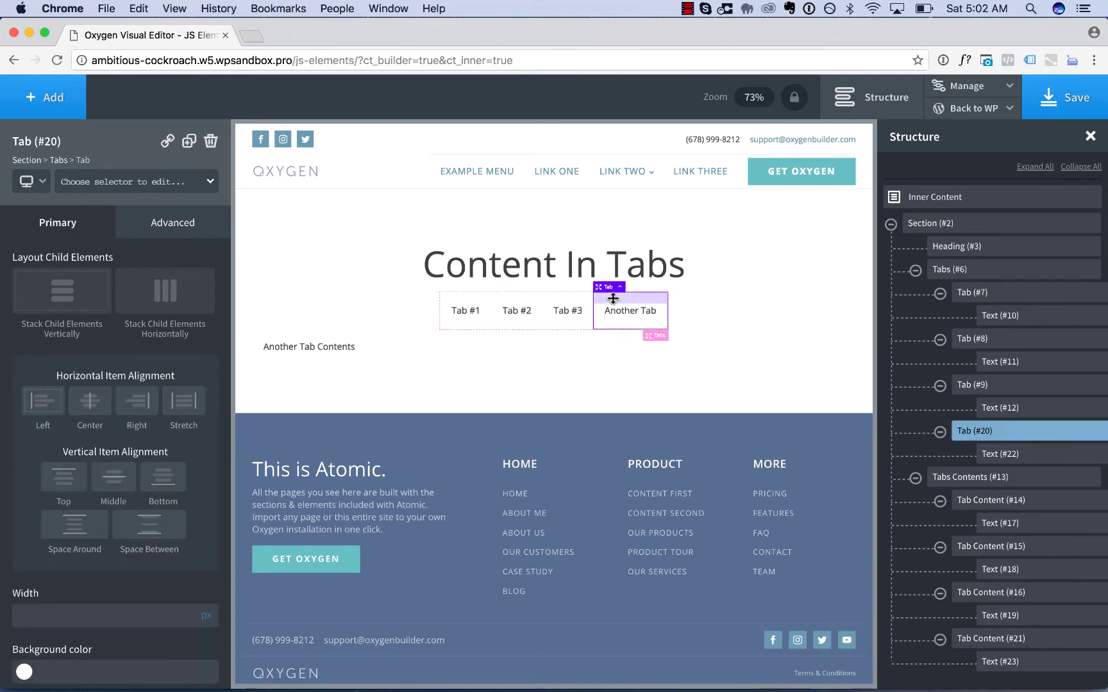
left_click(211, 141)
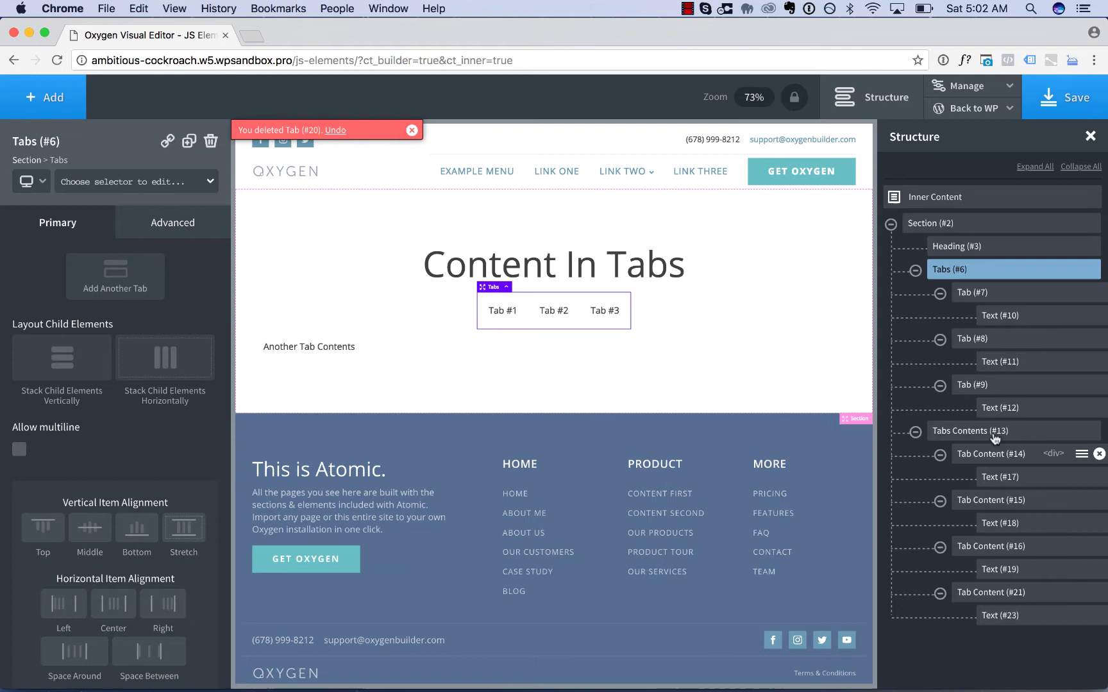
left_click(975, 598)
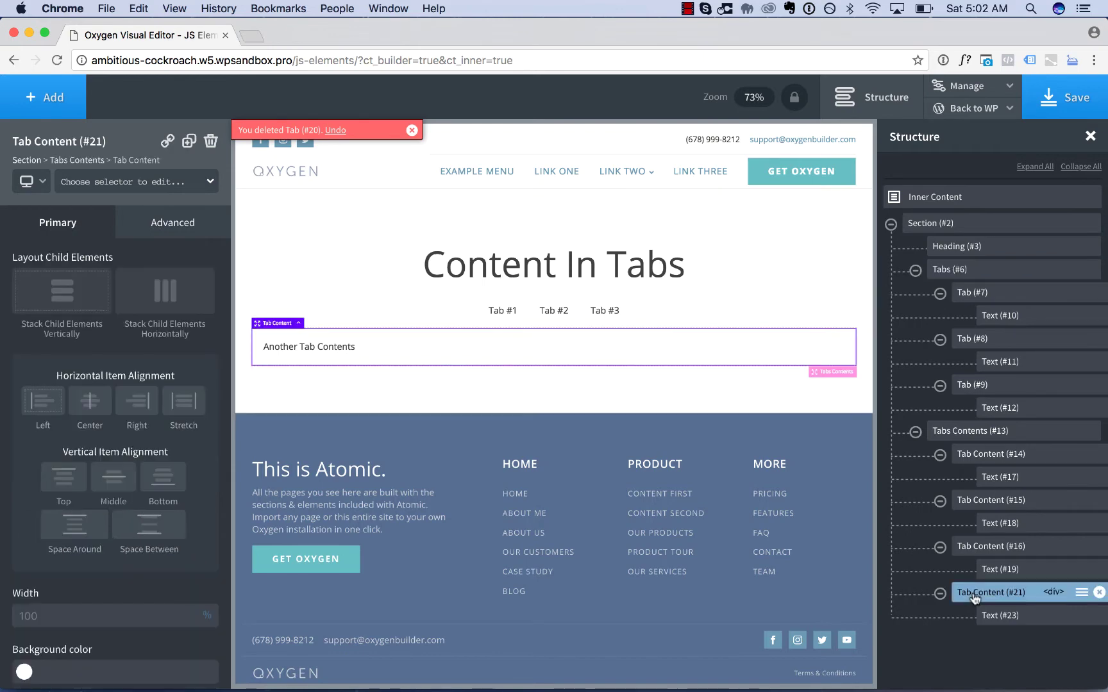
left_click(1099, 593)
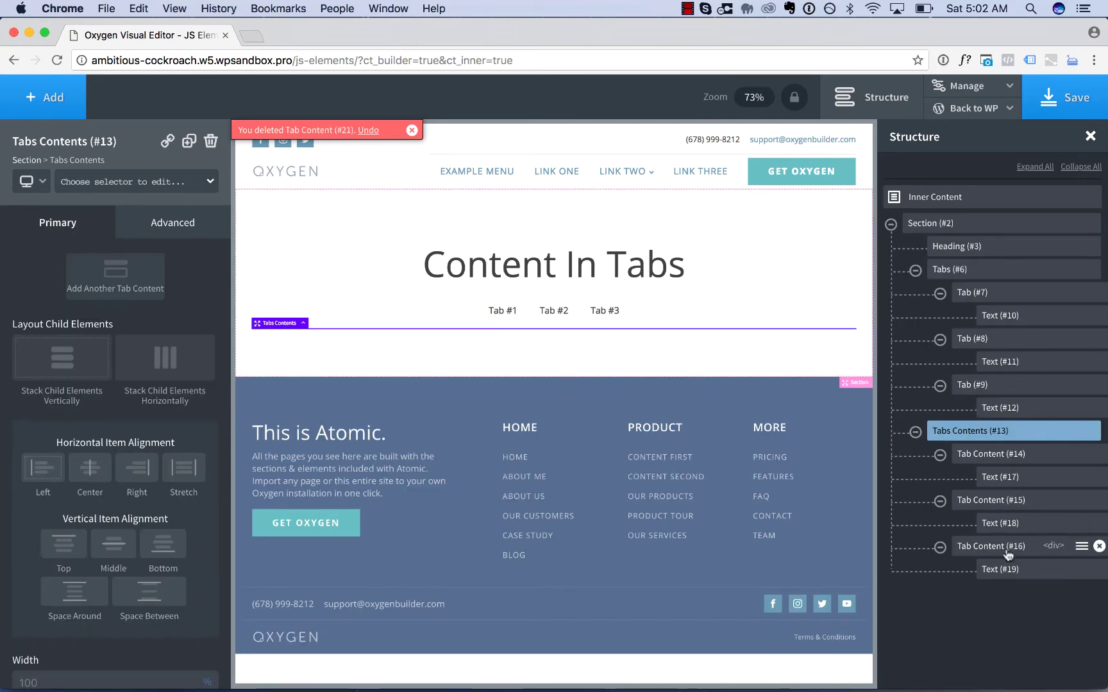
Switch among Tab #3, Tab #2 and Tab #1 to confirm each shows its own content.
left_click(604, 306)
left_click(555, 307)
left_click(517, 307)
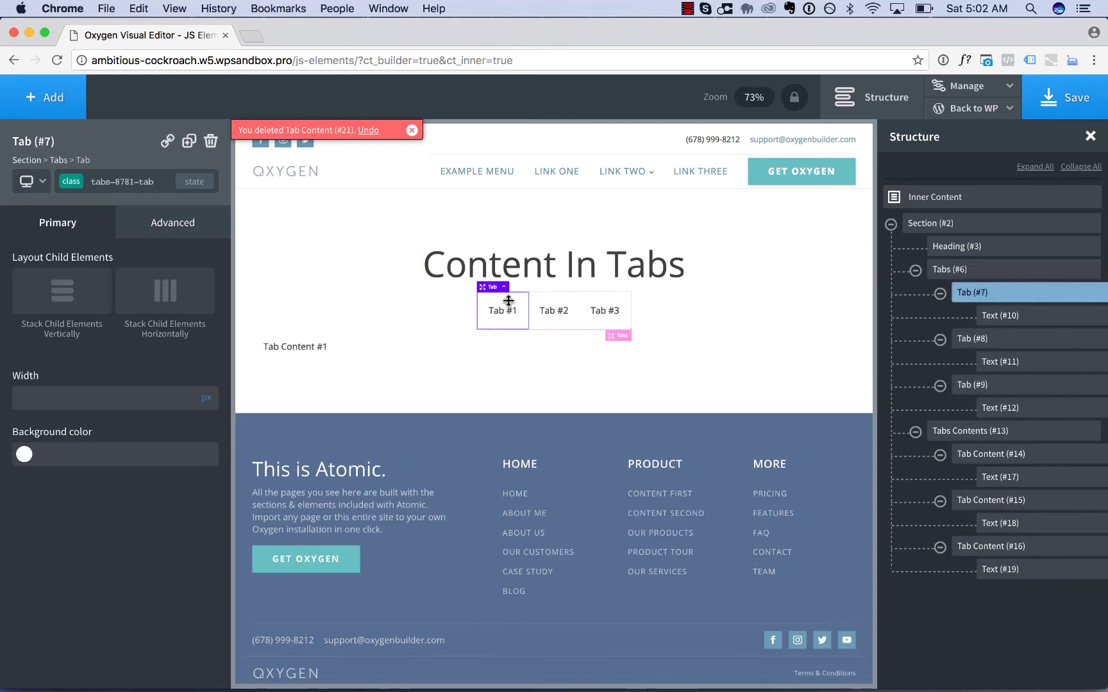
left_click(555, 308)
left_click(607, 307)
left_click(550, 307)
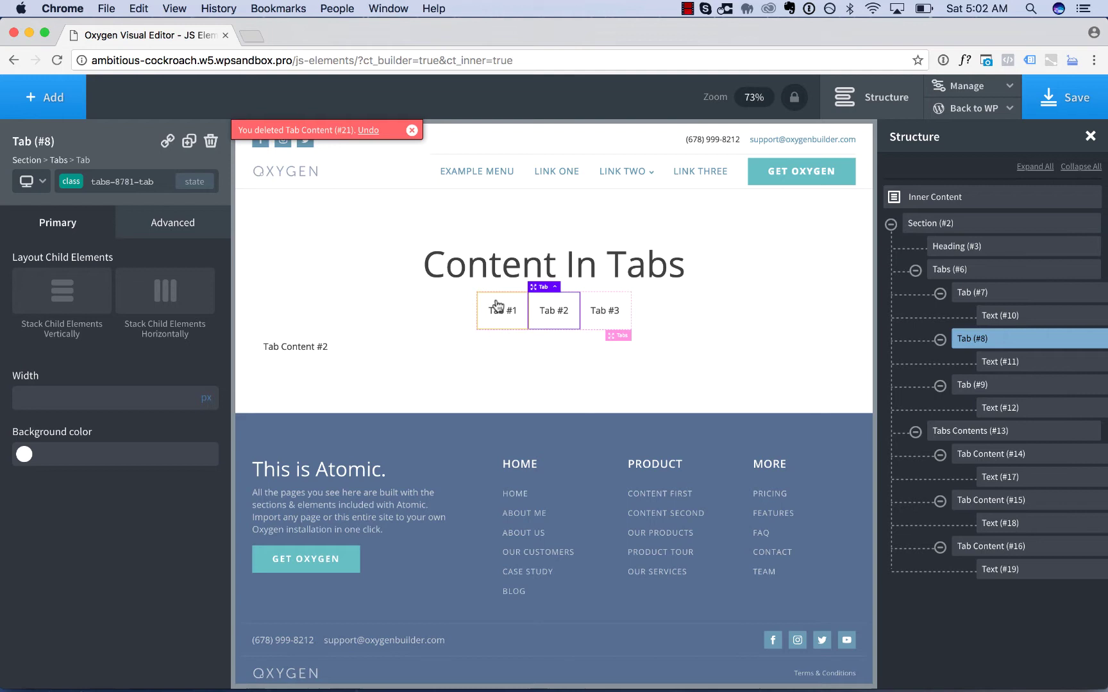
left_click(496, 301)
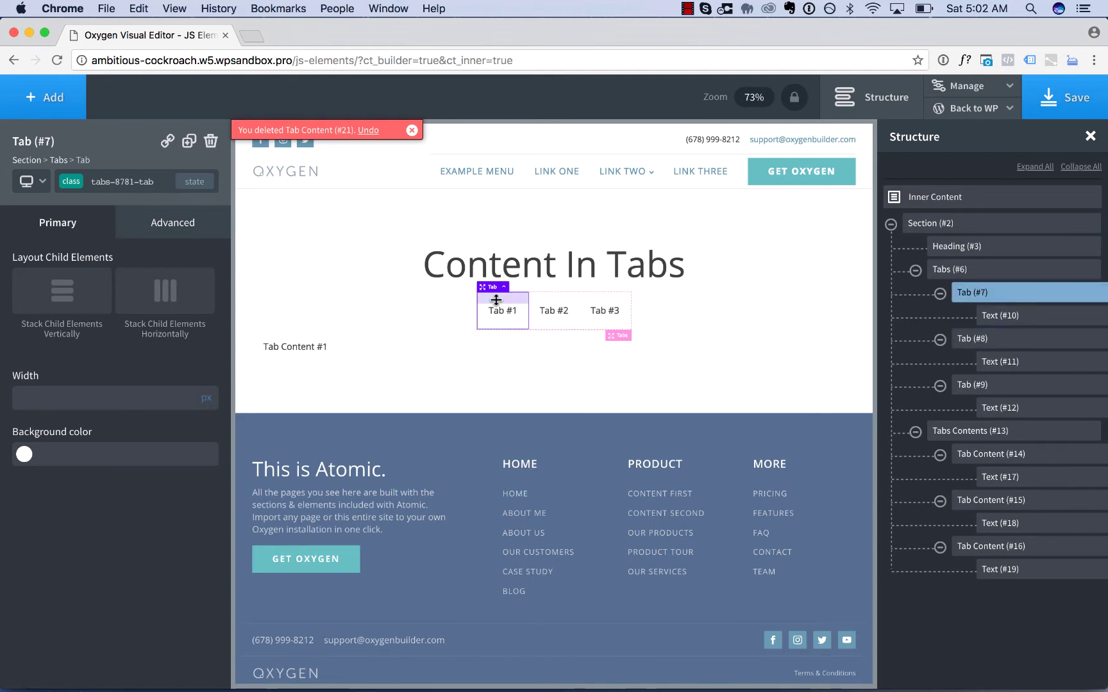
Give the tab class 40px padding on all sides in Size & Spacing.
left_click(412, 132)
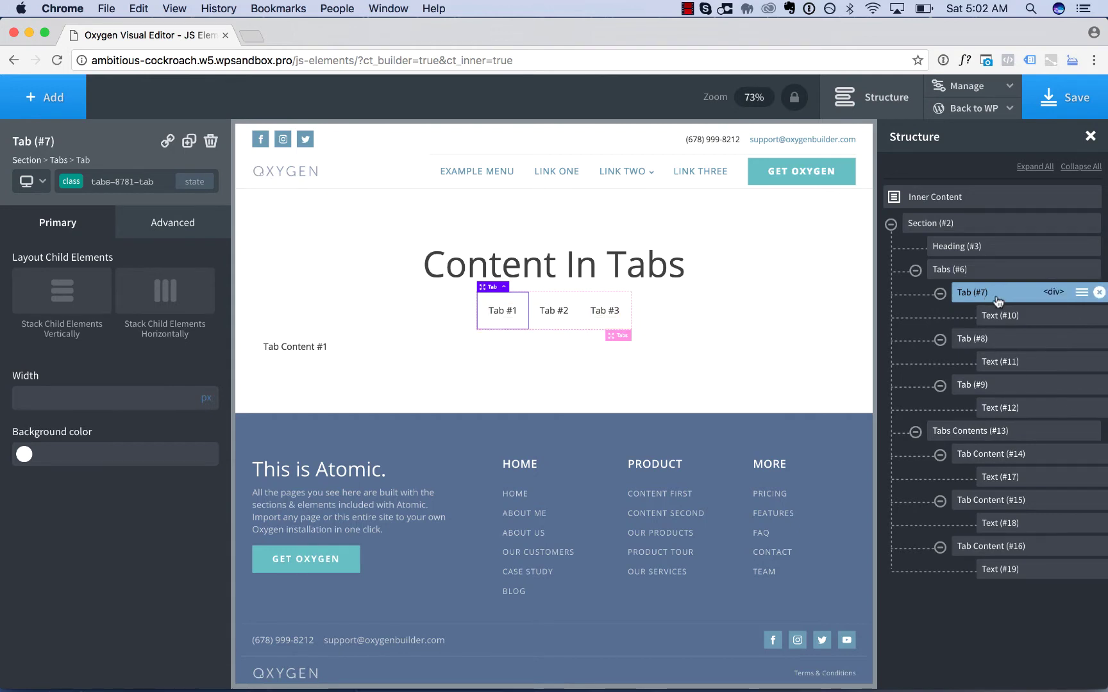
left_click(101, 180)
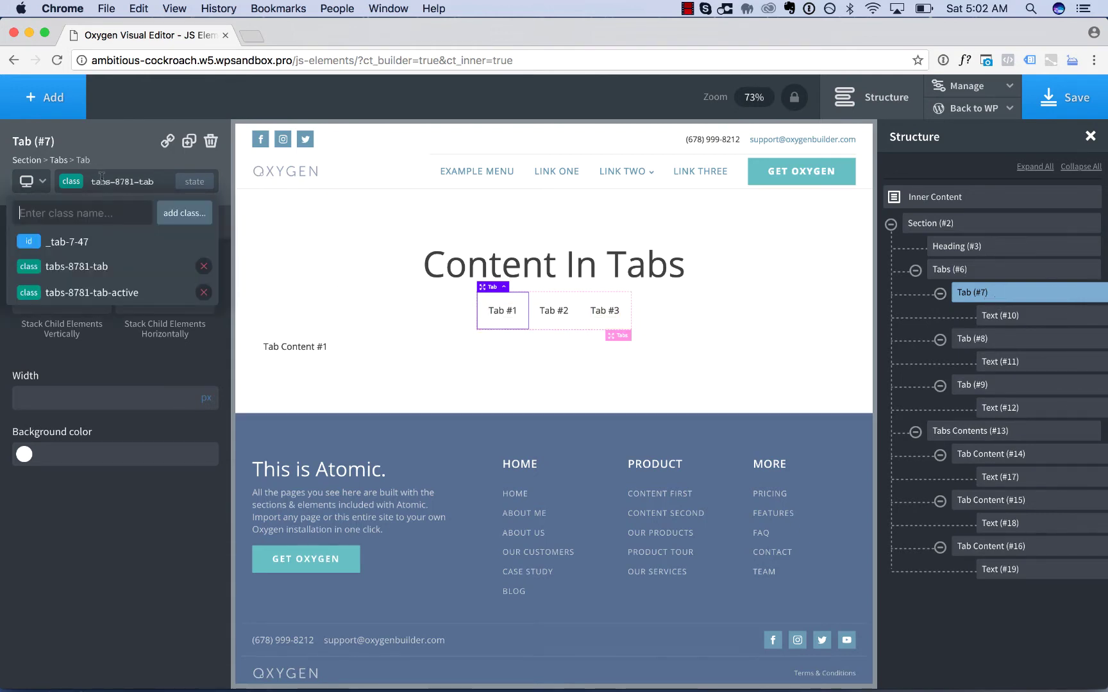
left_click(136, 178)
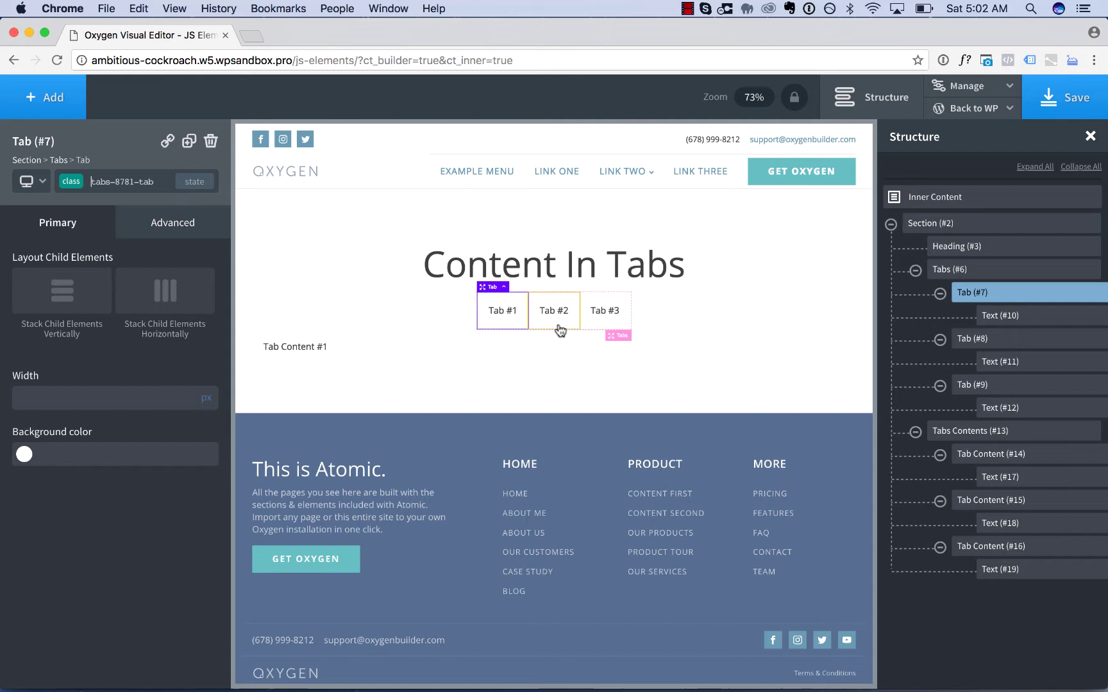
left_click(116, 177)
left_click(137, 237)
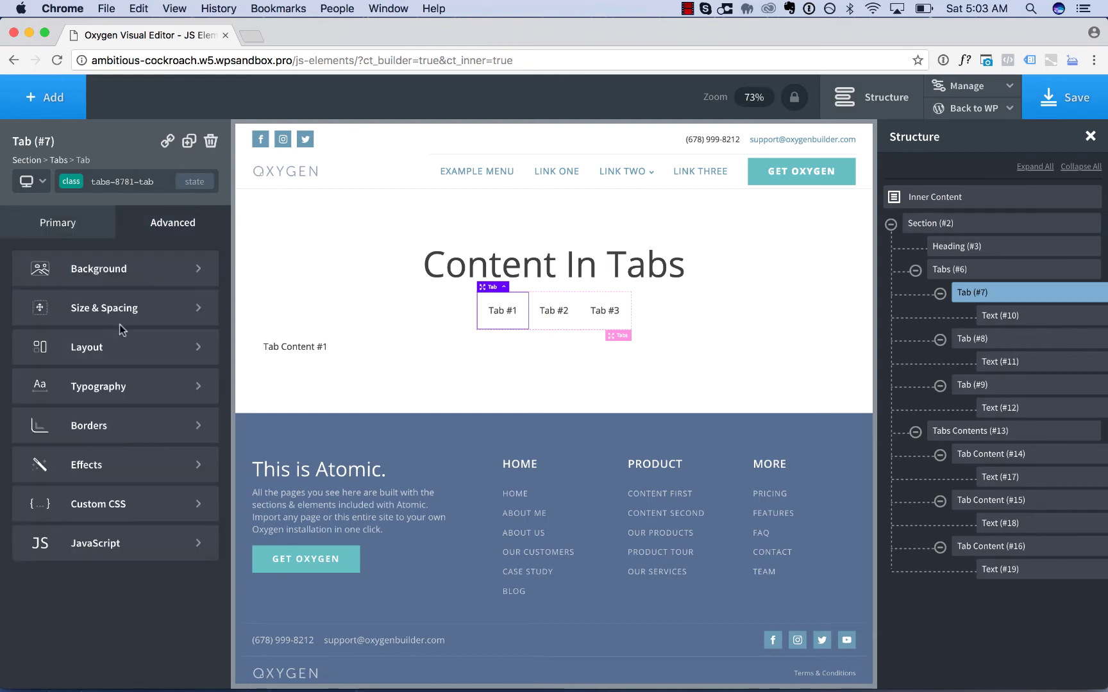
left_click(121, 320)
left_click(61, 313)
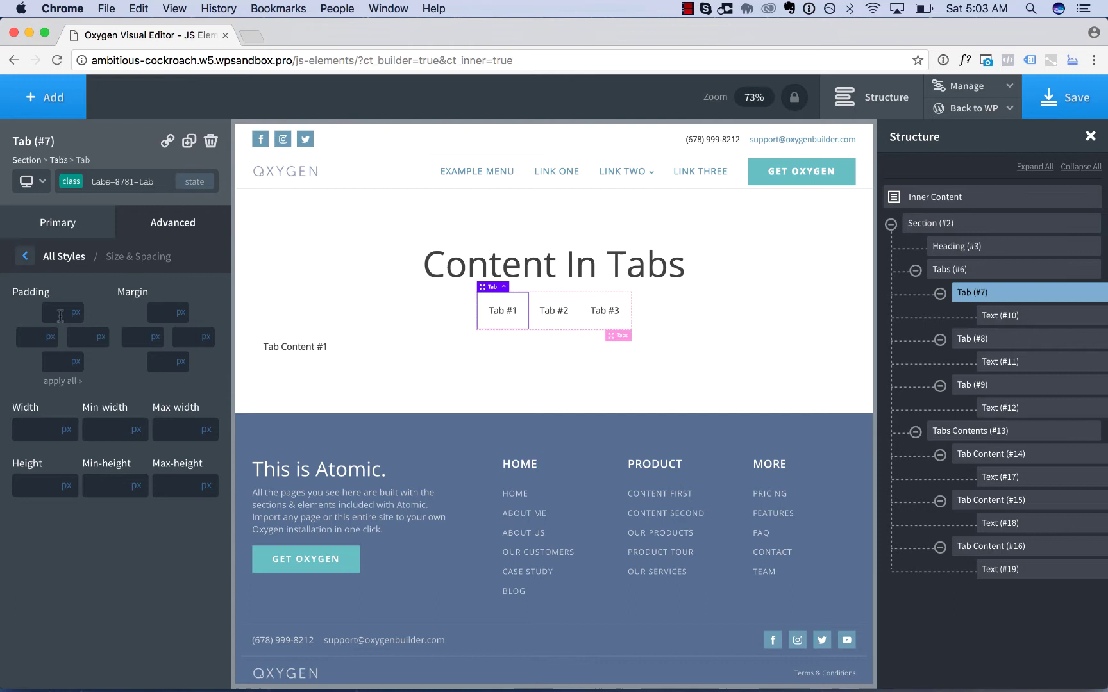
type("40")
left_click(72, 382)
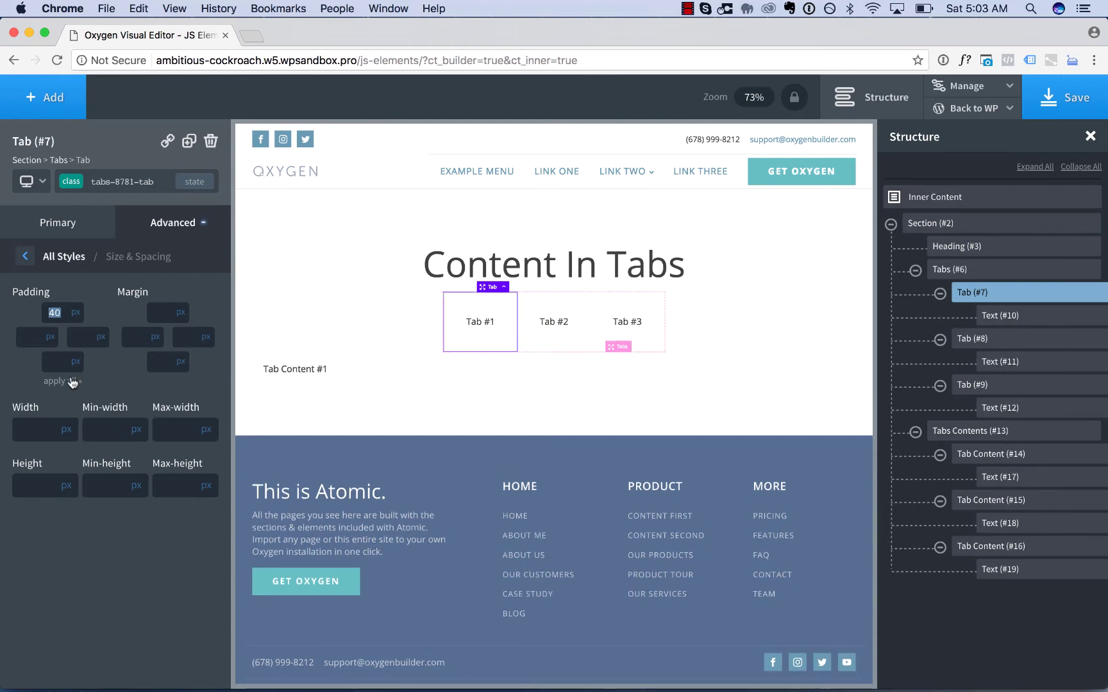
left_click(875, 99)
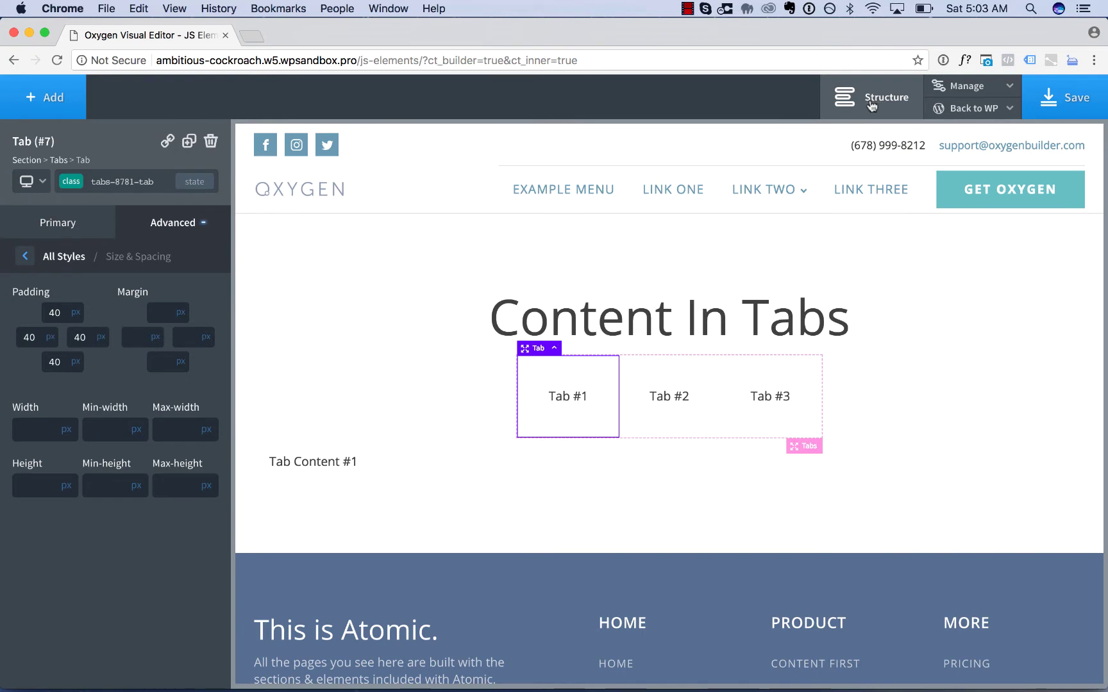
Change the tab's top and bottom padding to 30px.
left_click(55, 313)
key("super+a")
type("30")
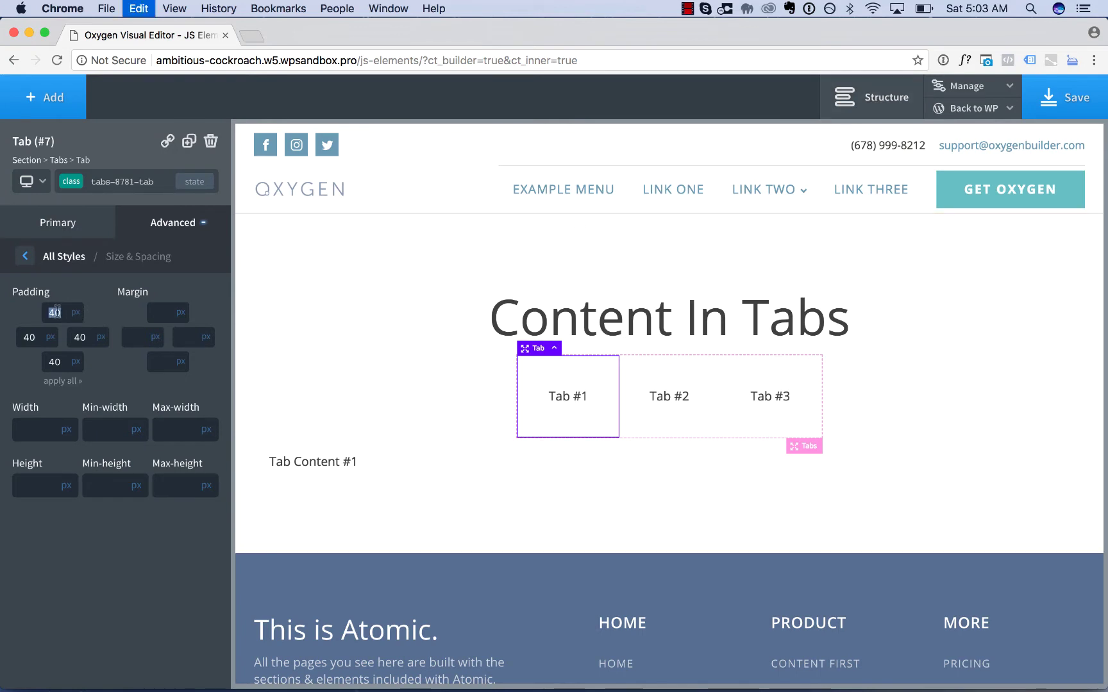
left_click(58, 360)
key("super+a")
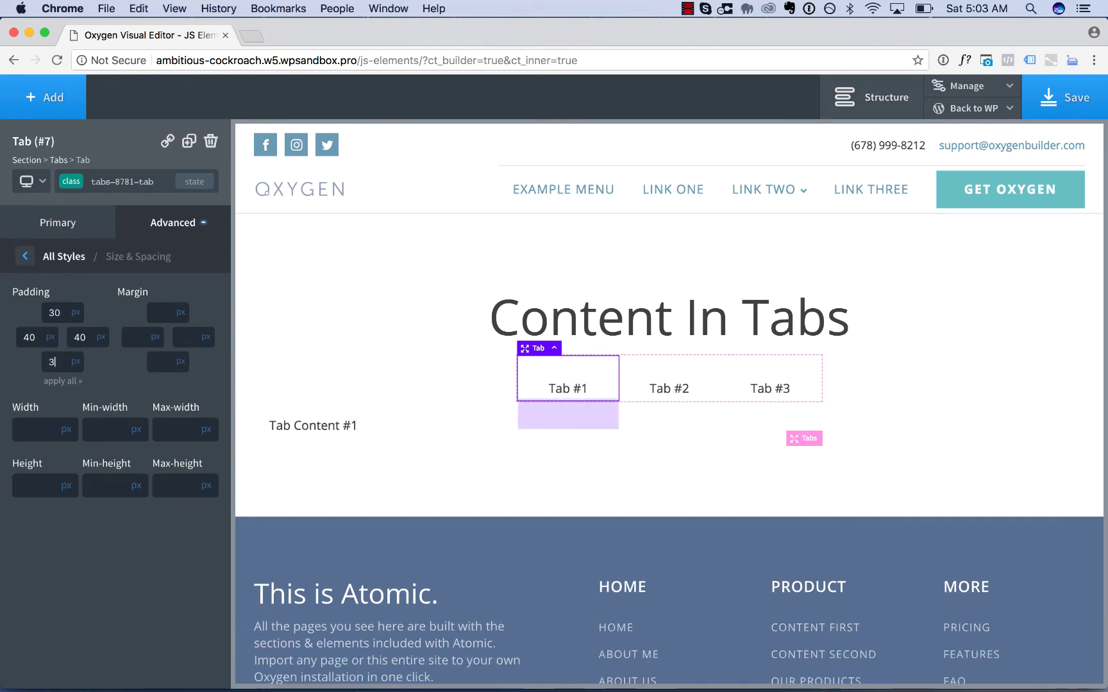
type("30")
Set the tab width to 180px.
left_click(38, 433)
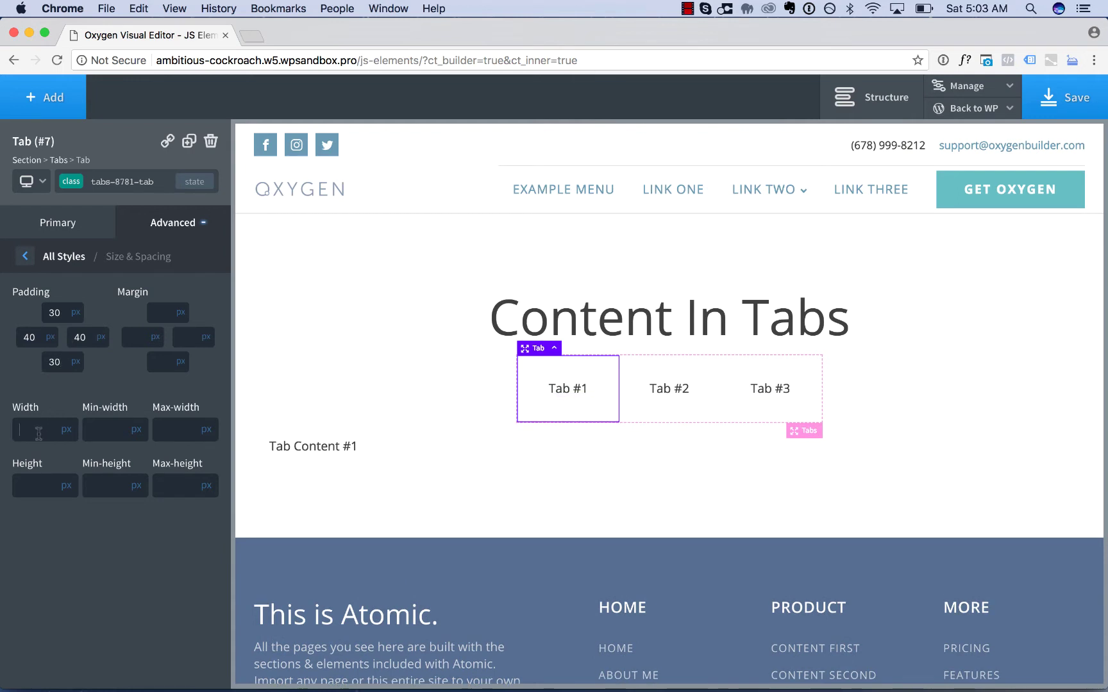
type("150")
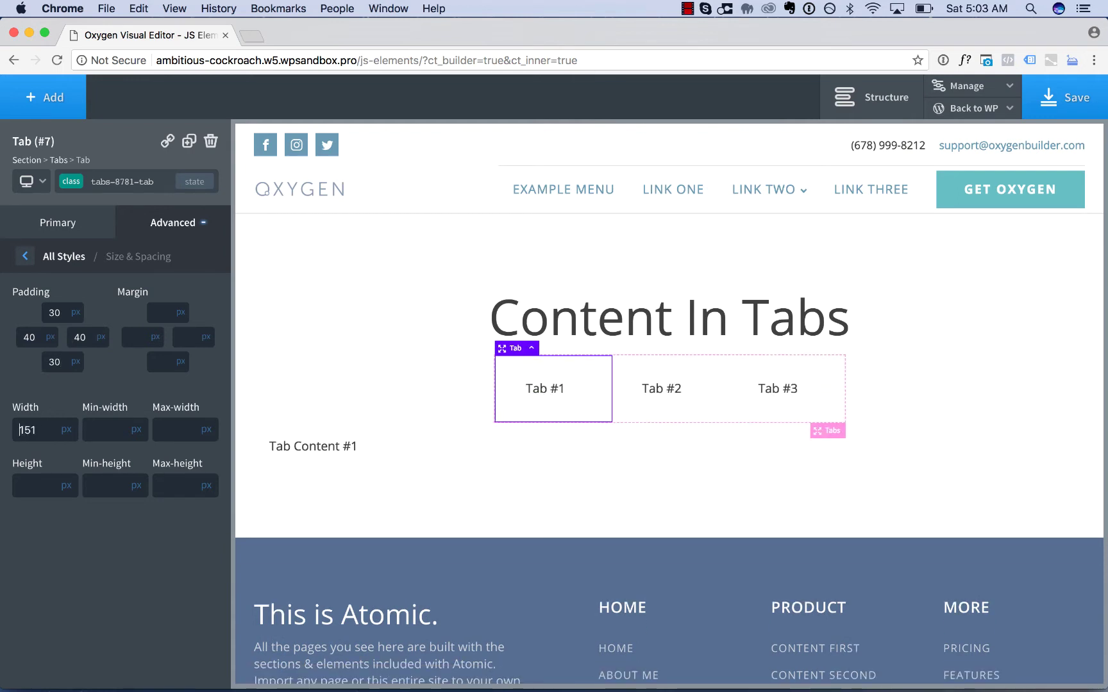
key("super+a")
type("180")
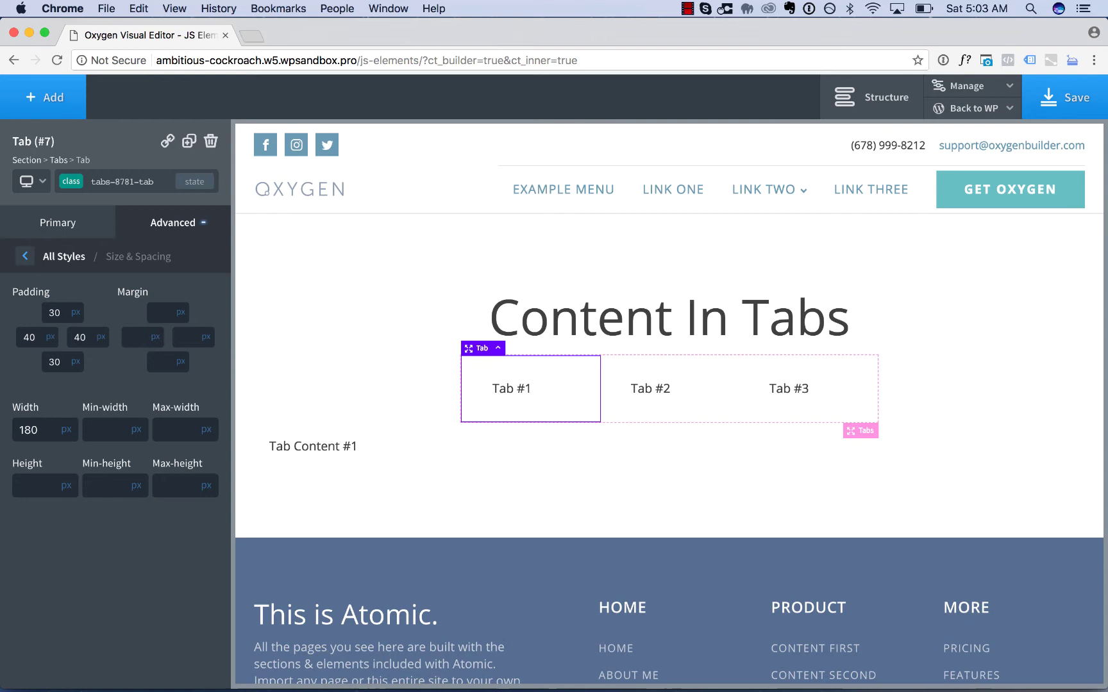
left_click(82, 258)
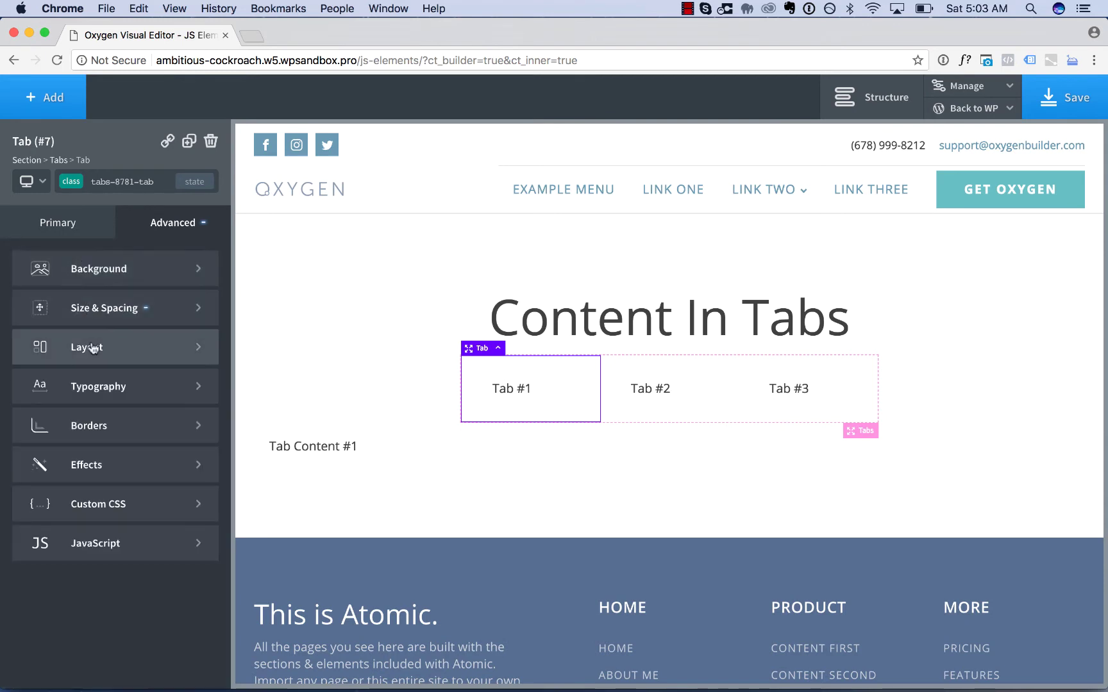
Center the tab's contents using Horizontal Item Alignment in the Primary settings.
left_click(71, 226)
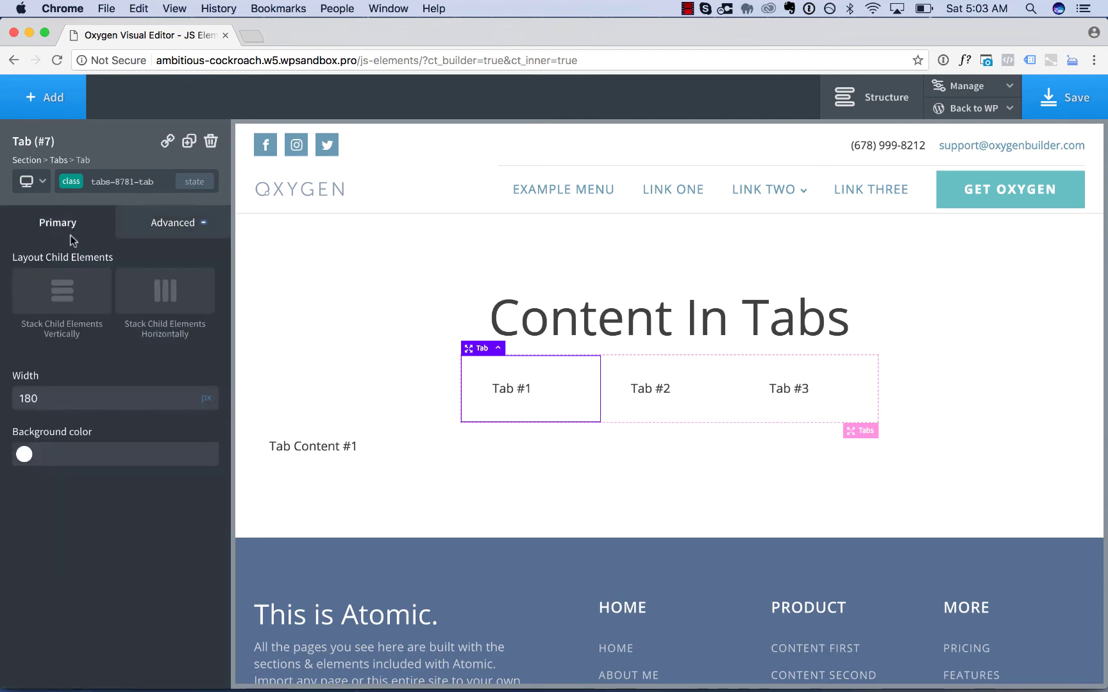
left_click(91, 404)
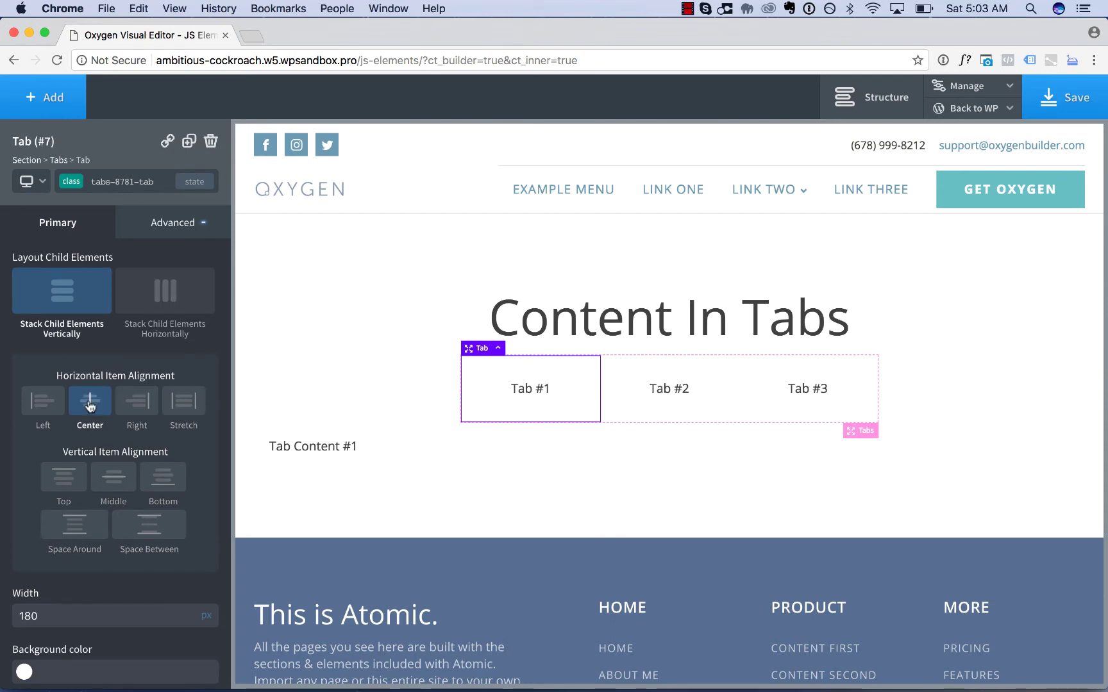
Add an icon with class my-tabs-icon above the Tab #1 label and duplicate it.
left_click(46, 110)
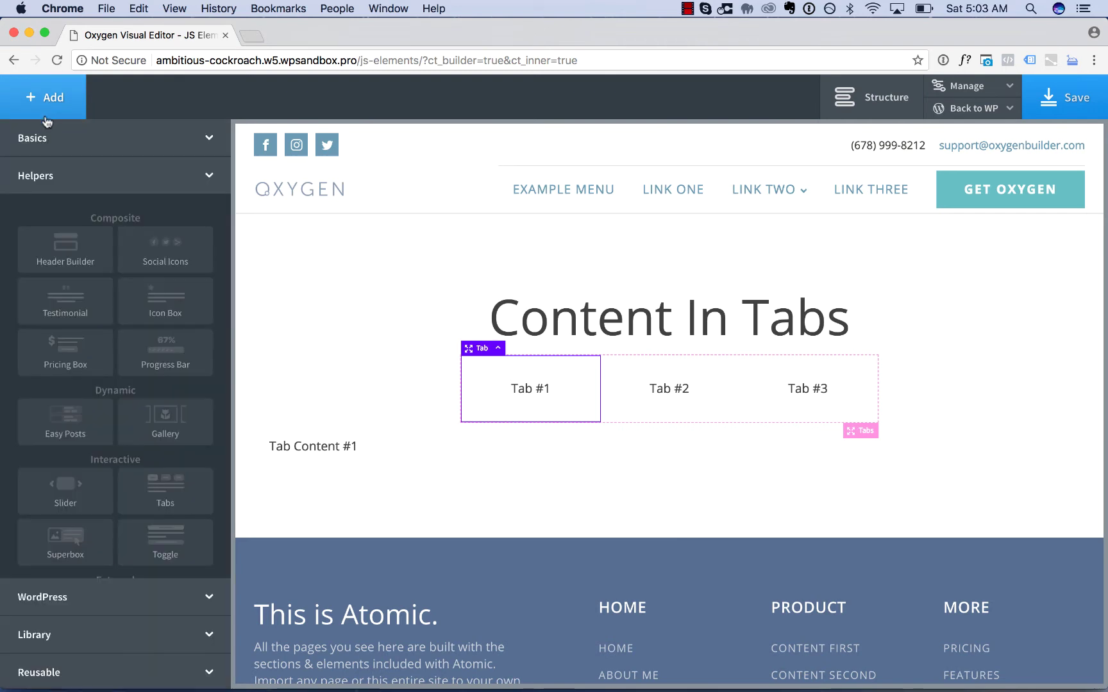
left_click(38, 138)
scroll(104, 372, "down", 5)
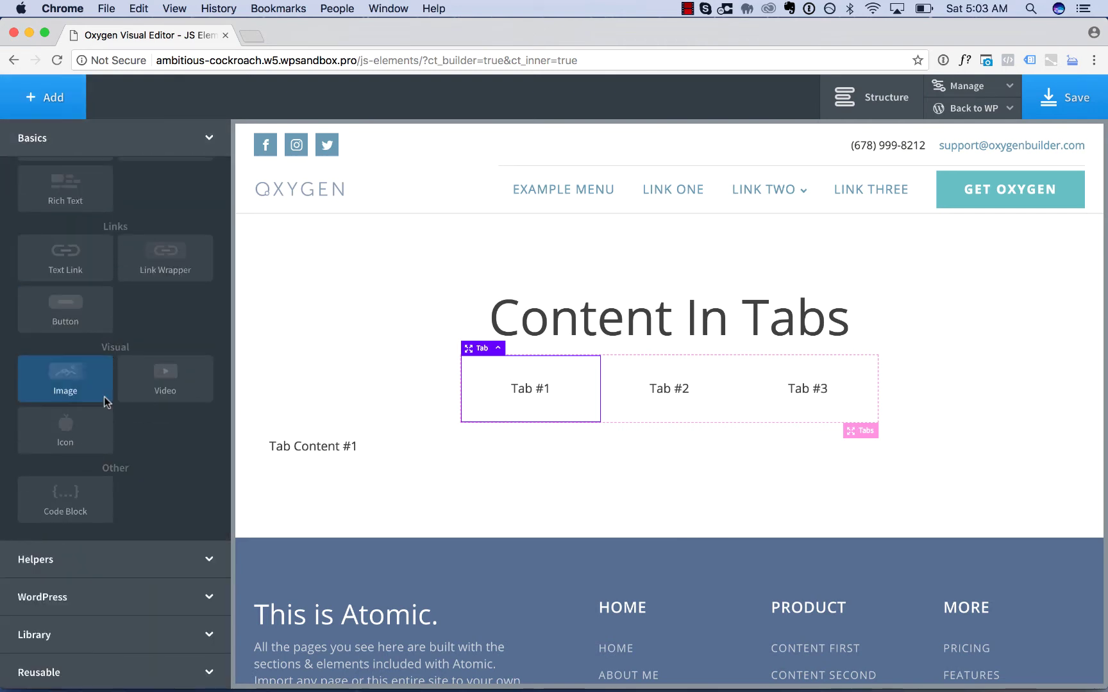
left_click(97, 442)
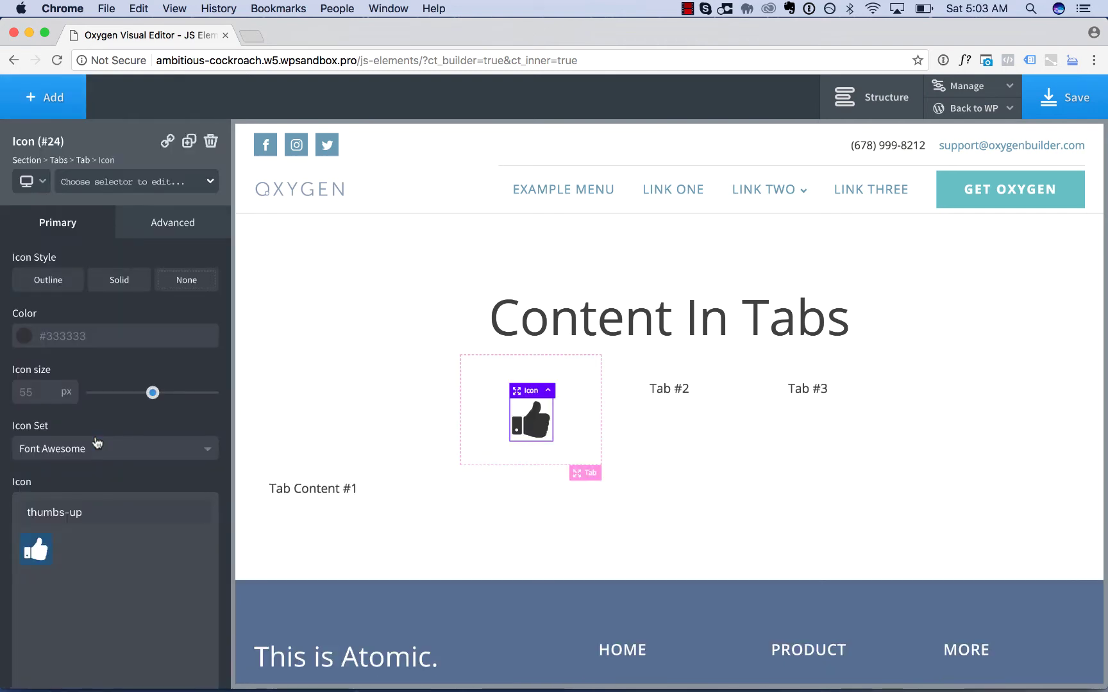
left_click(120, 188)
type("my-tabs-icon")
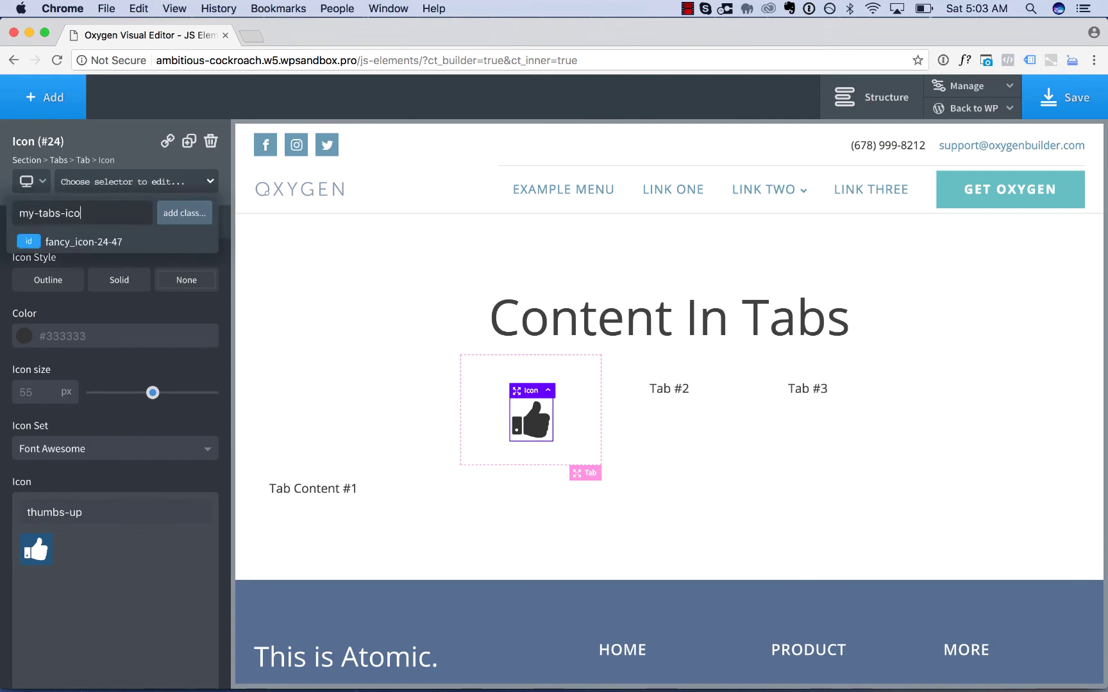
key("Return")
mouse_move(528, 425)
left_mouse_down()
mouse_move(539, 366)
mouse_move(556, 441)
mouse_move(536, 425)
mouse_move(540, 437)
left_mouse_up()
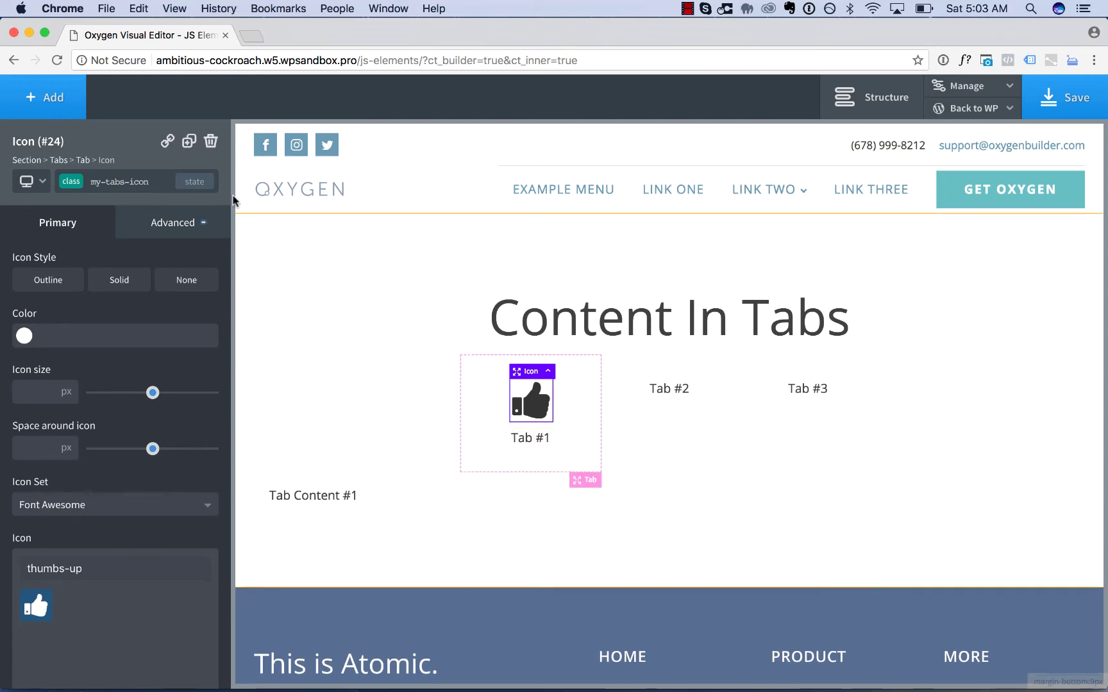
left_click(188, 141)
Move an icon copy into Tab #2 and set Tab #1's icon to the Linearicons thumbs-up.
left_click(189, 141)
left_click(522, 453)
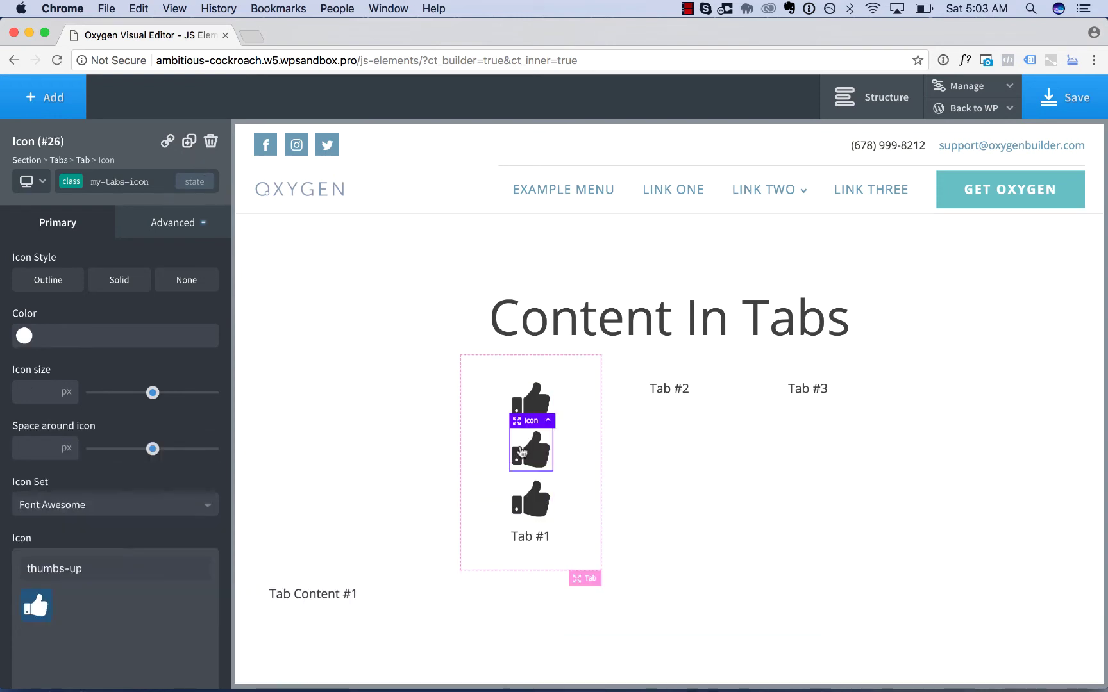
left_click_drag(532, 450, 802, 390)
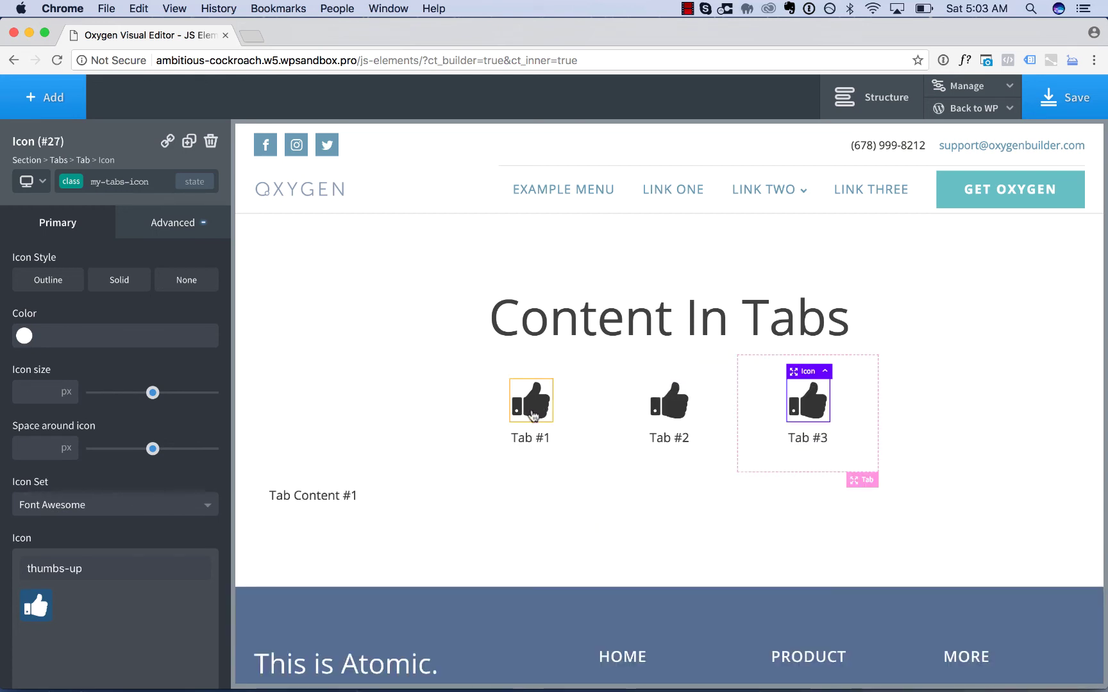
left_click(535, 401)
left_click(131, 506)
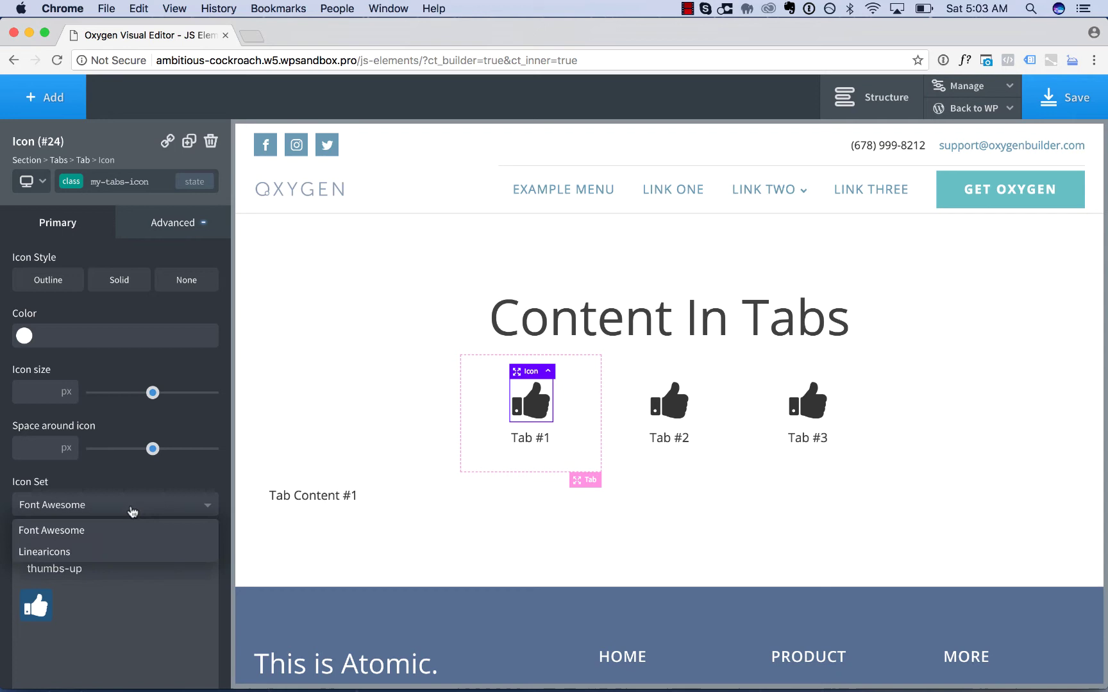
left_click(111, 547)
left_click(37, 606)
key("Escape")
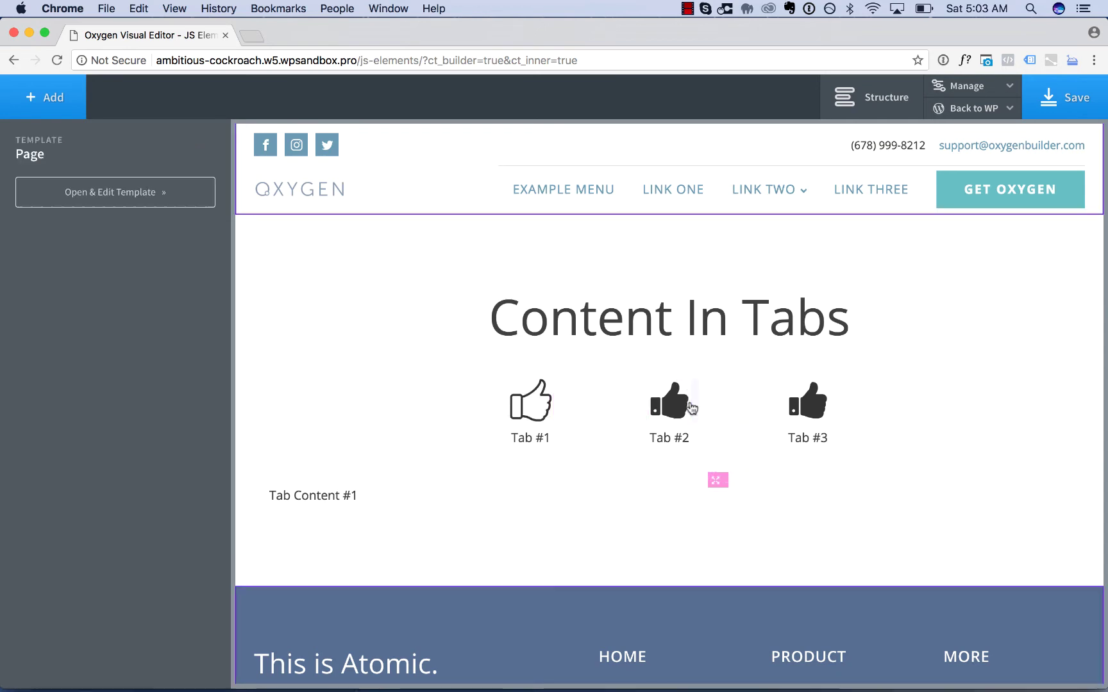
Set Tab #2's icon to the Linearicons text-size icon.
left_click(669, 415)
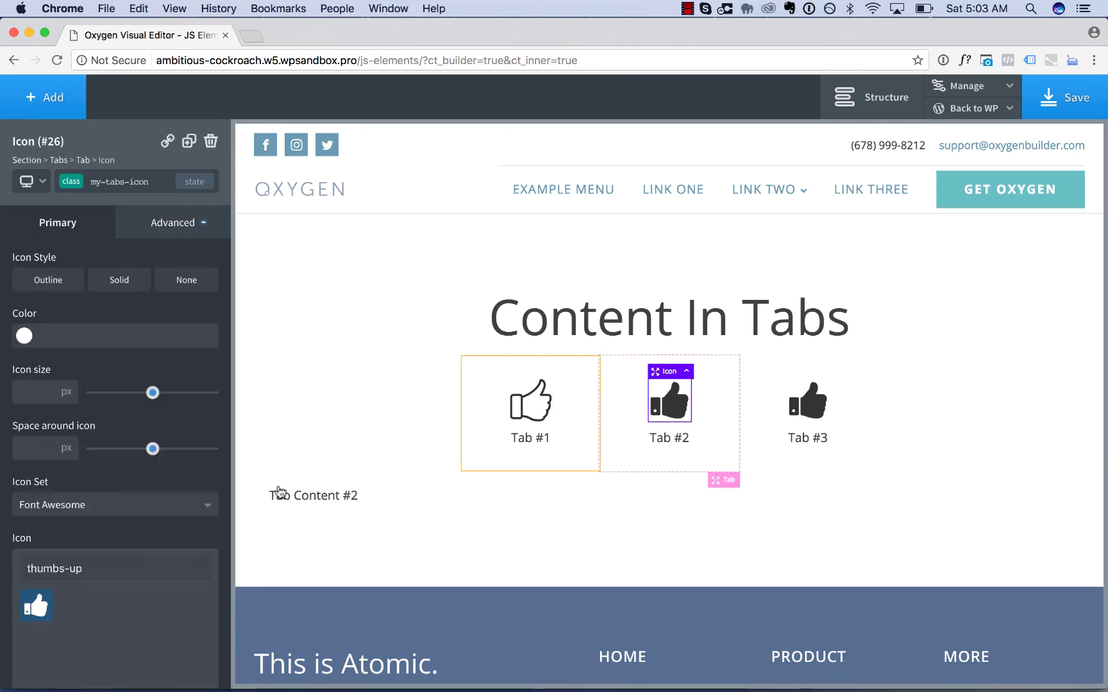
left_click(111, 511)
left_click(106, 548)
left_click(91, 562)
key("super+a")
type("text-size")
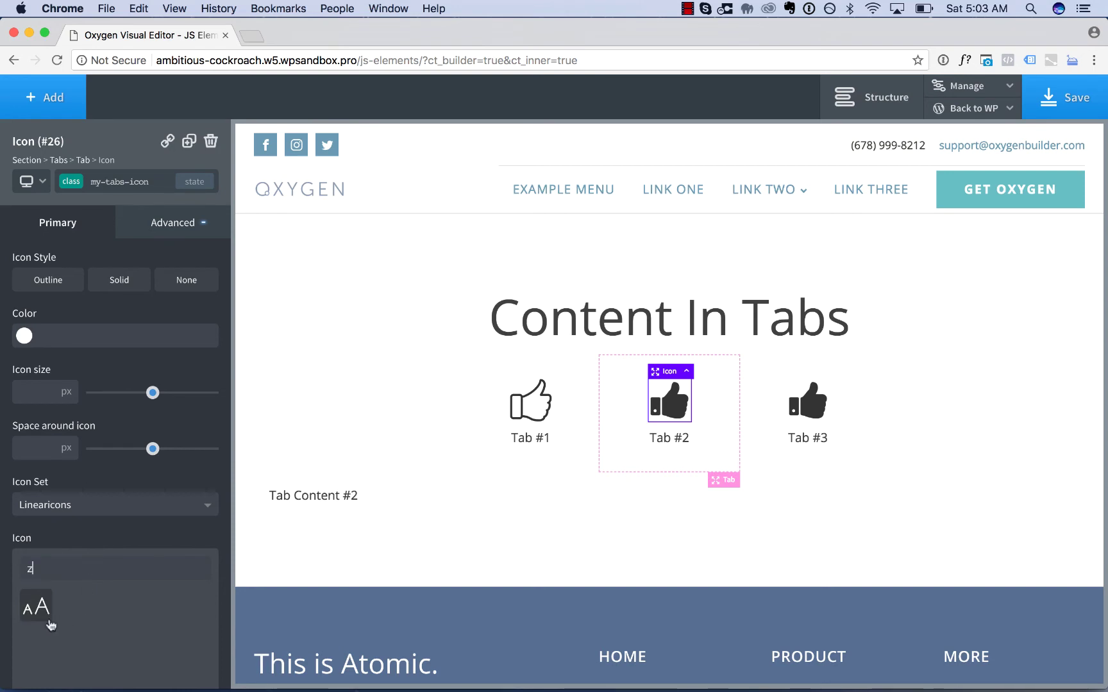
left_click(33, 610)
Set Tab #3's icon to the Linearicons magic wand.
left_click(809, 415)
left_click(81, 512)
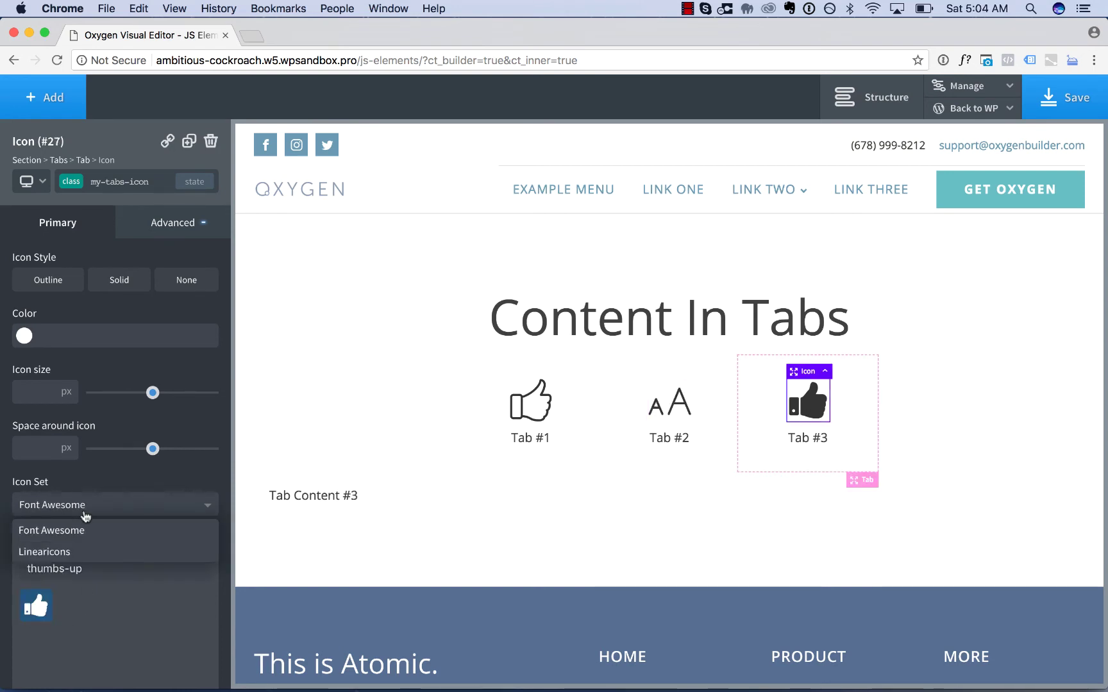
left_click(86, 550)
double_click(88, 564)
key("super+a")
key("BackSpace")
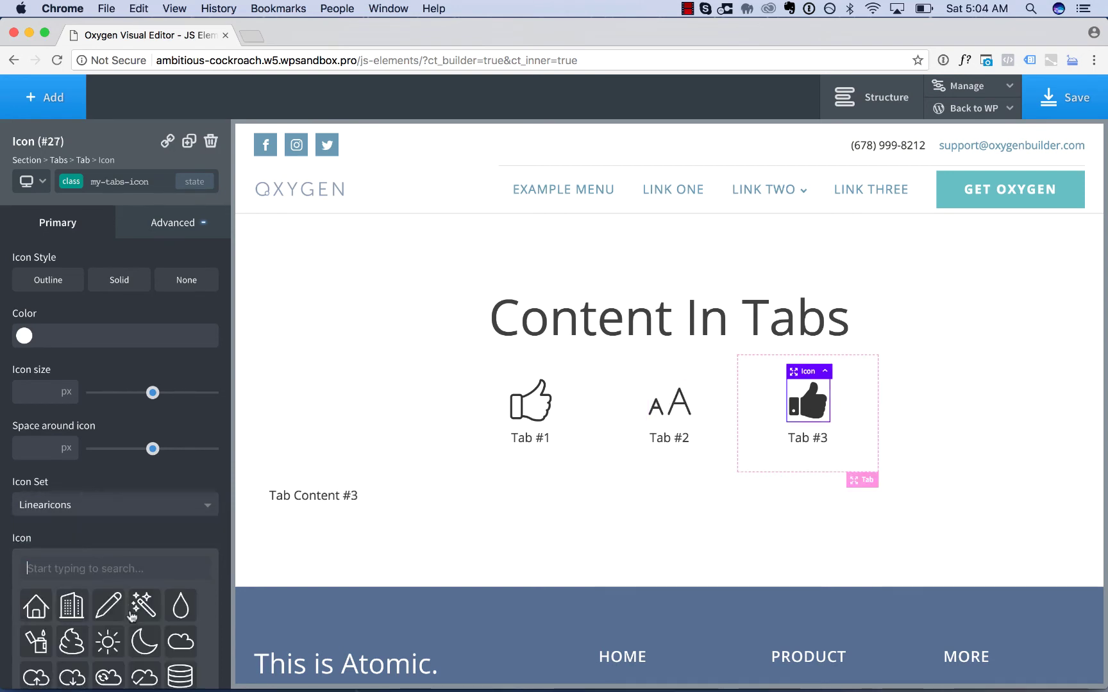
left_click(144, 612)
left_click(524, 405)
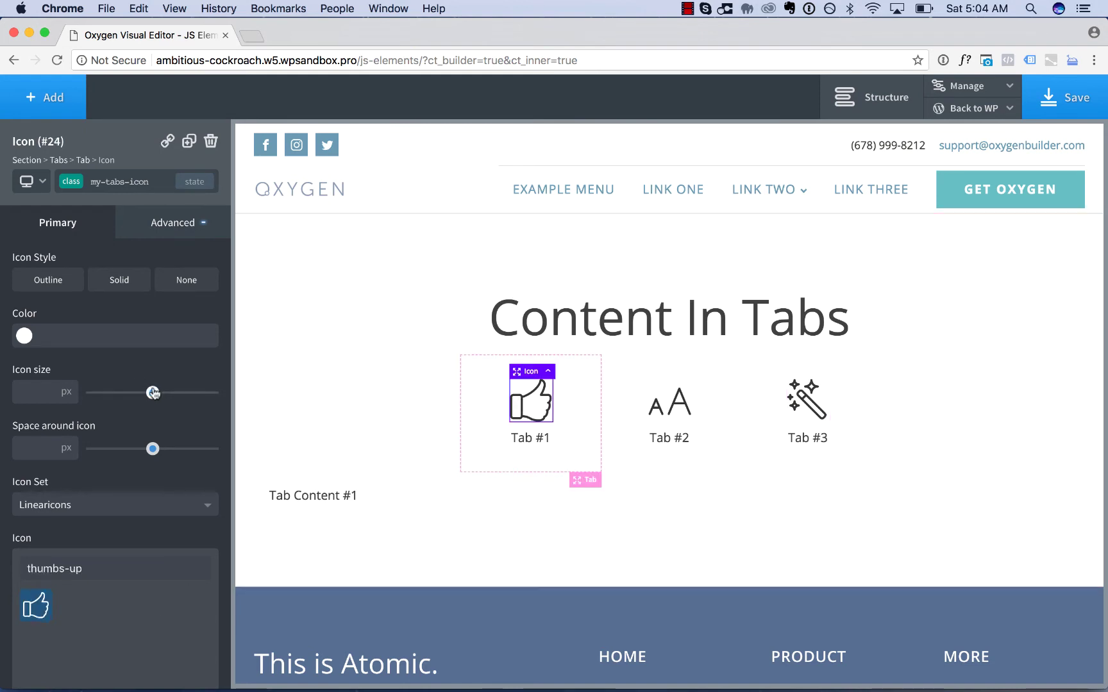
Resize the my-tabs-icon icons to 40 px with a 13 px bottom margin.
left_click_drag(152, 393, 133, 394)
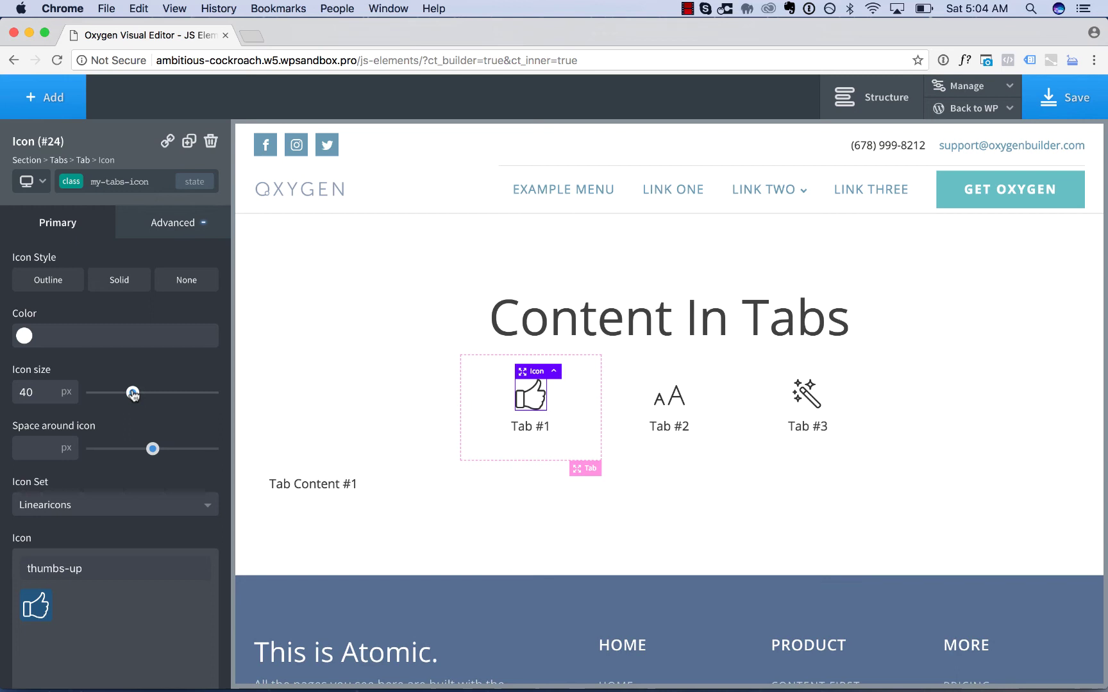
left_click_drag(533, 411, 534, 415)
left_click(570, 419)
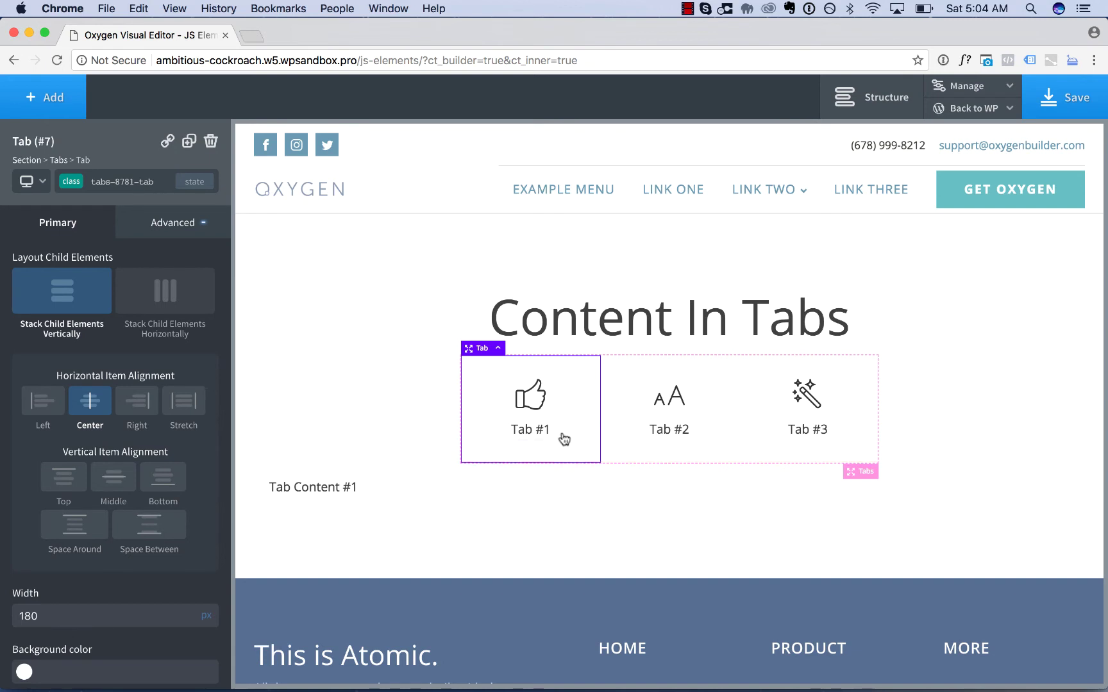
Set the tab label font size to 21 in Typography.
left_click(543, 432)
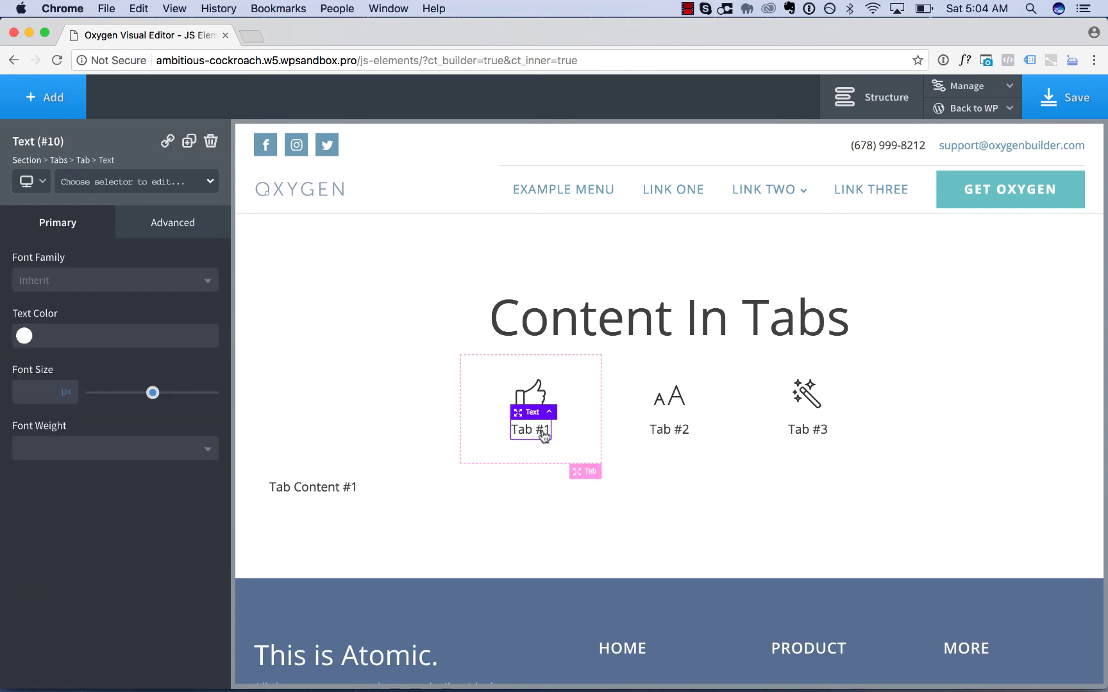
left_click(581, 411)
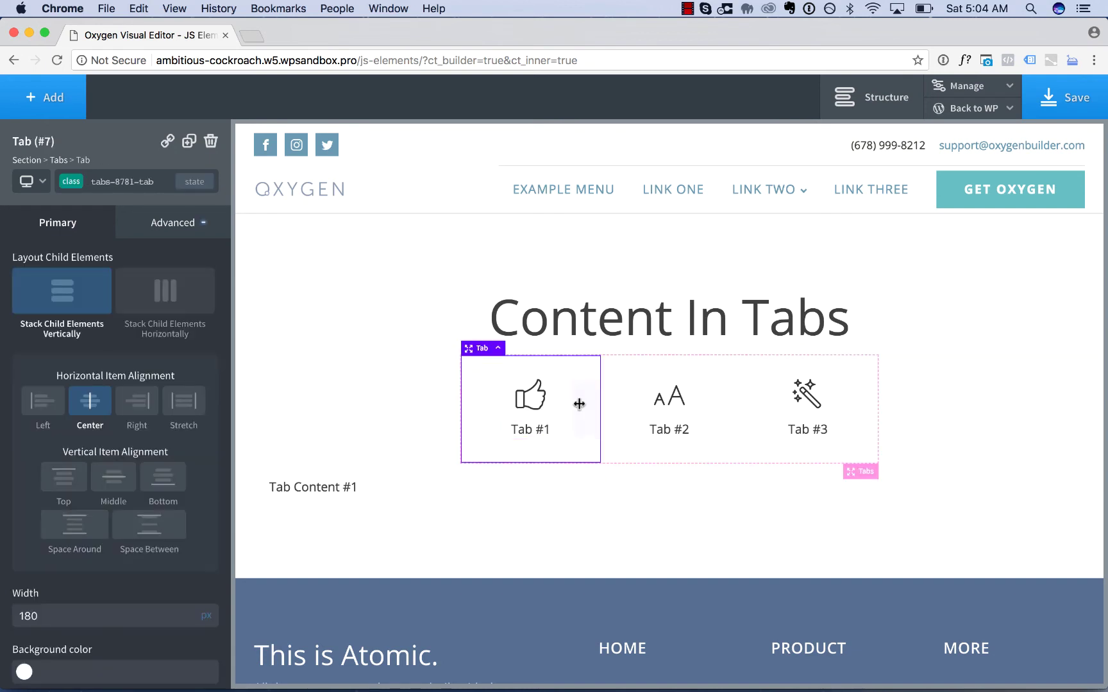
left_click(162, 223)
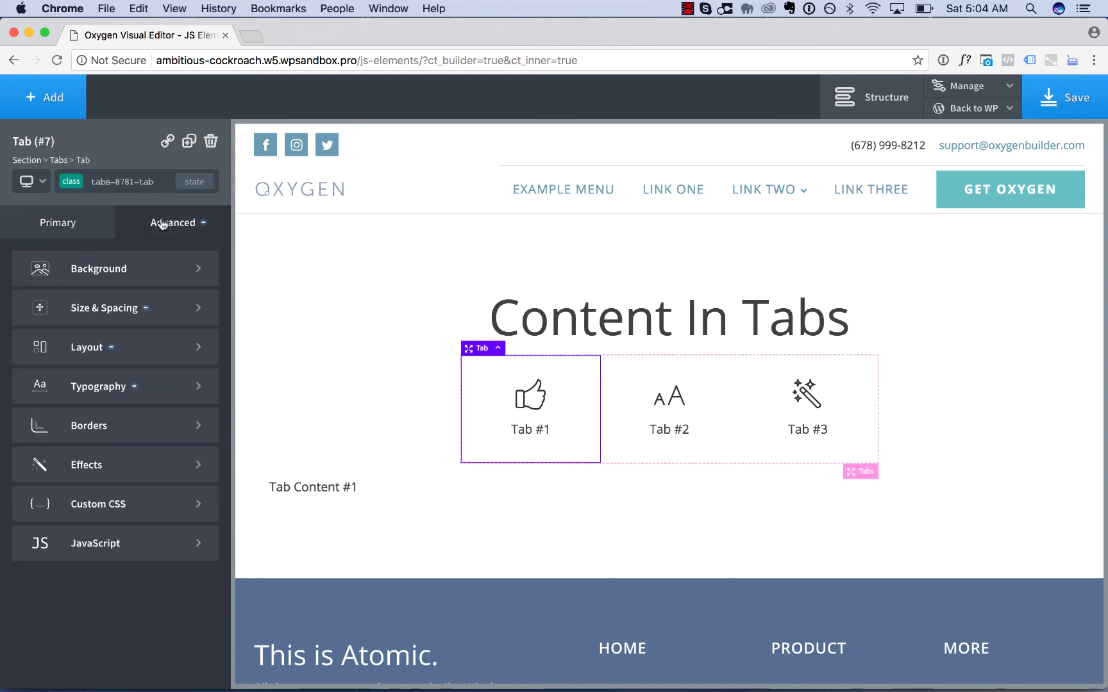
left_click(144, 386)
left_click(163, 323)
type("21")
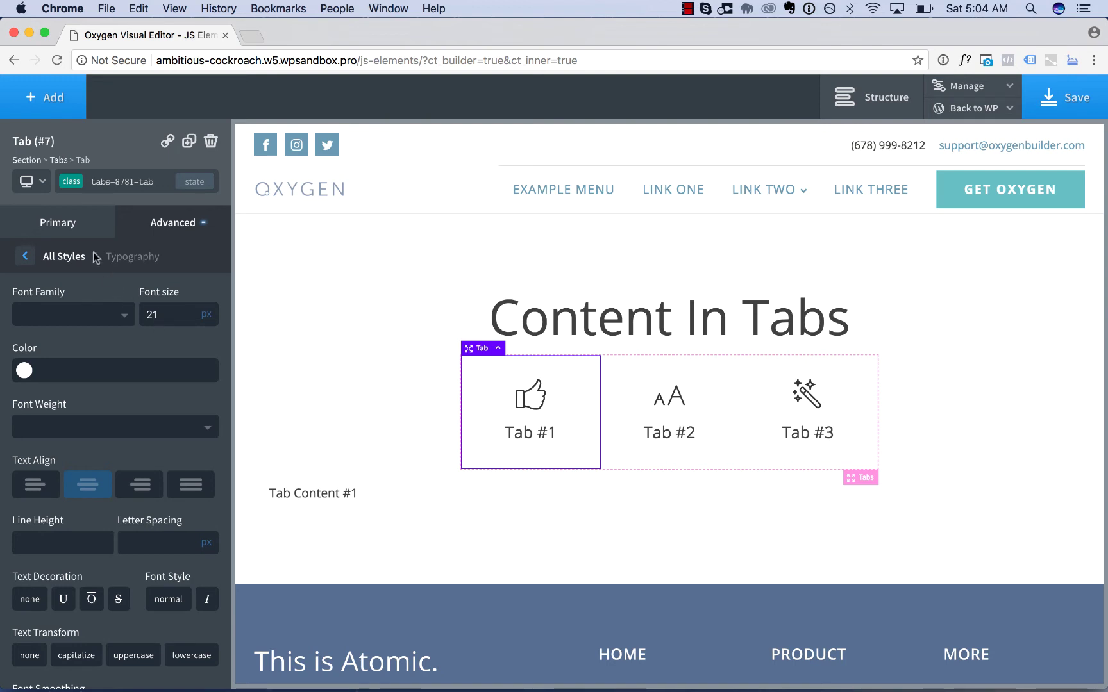
left_click(67, 257)
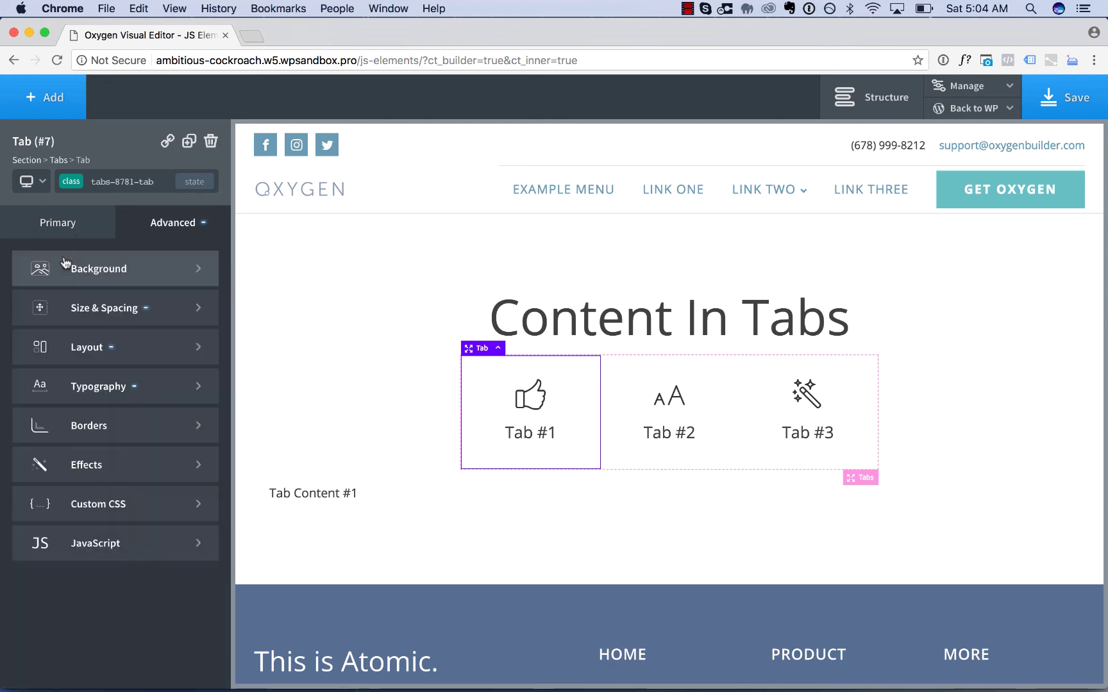
Give the tab class a 1 px solid border and select the section to view the outlined tabs.
left_click(126, 424)
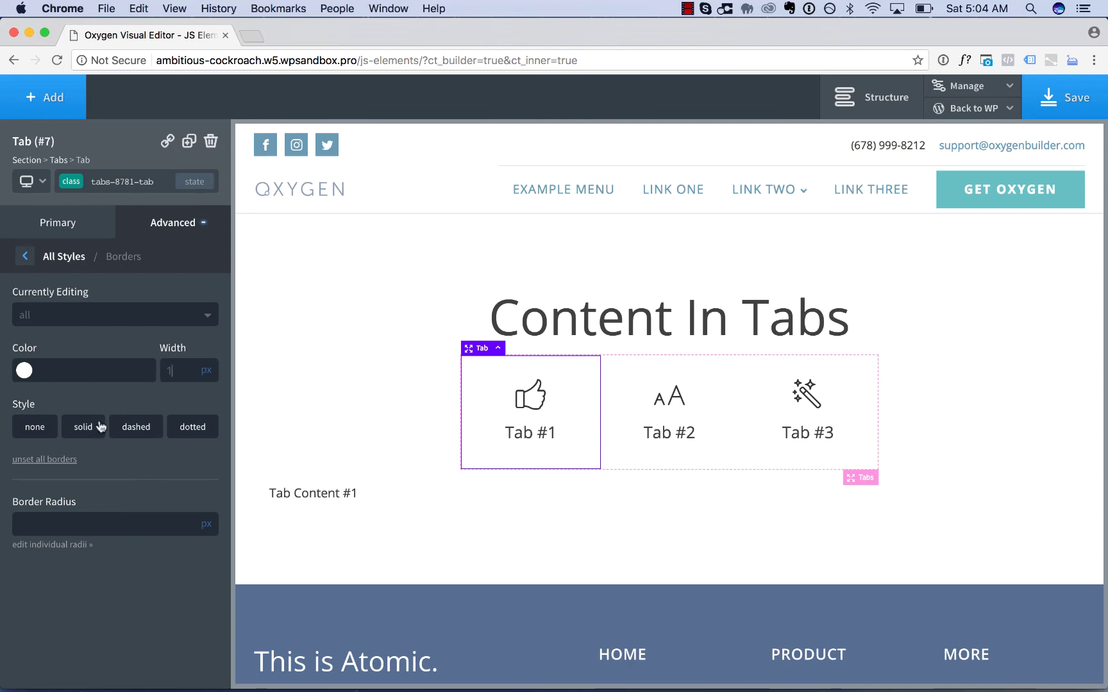
left_click(95, 429)
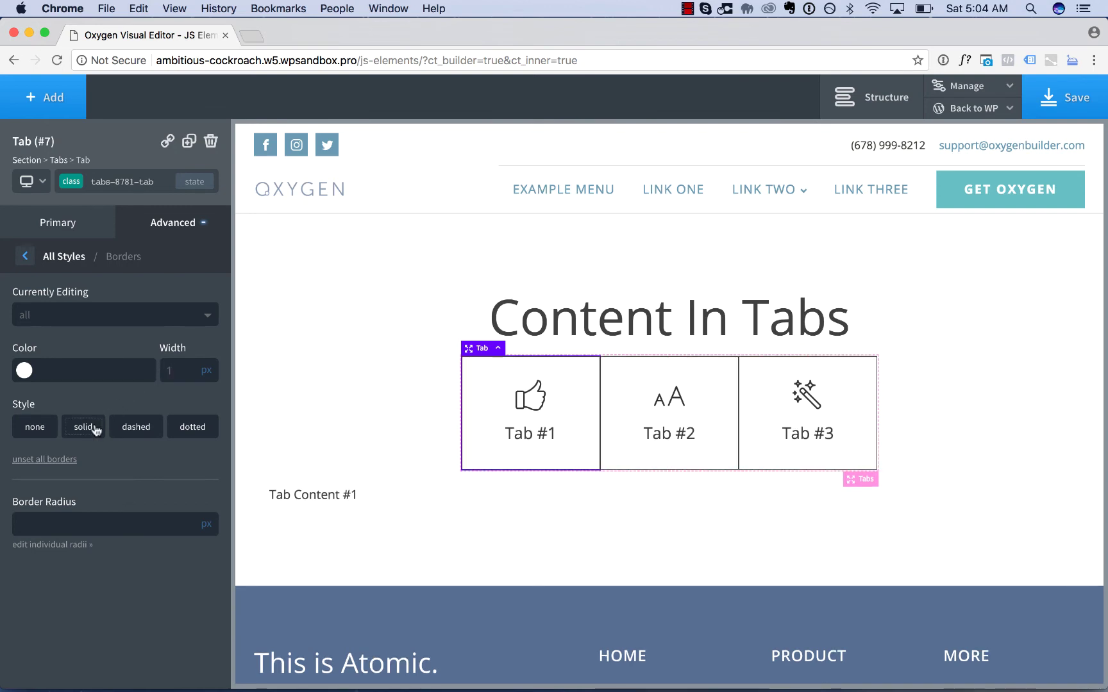
left_click(361, 393)
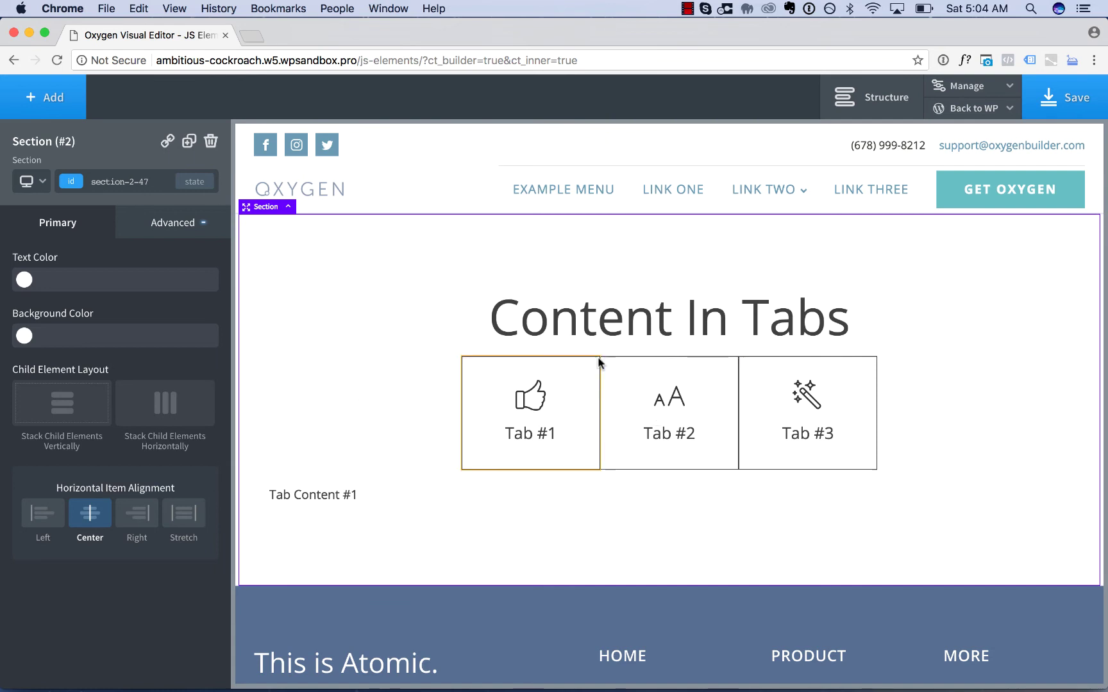
Select Tab #2 and target its own ID in the Advanced Borders settings.
left_click(643, 400)
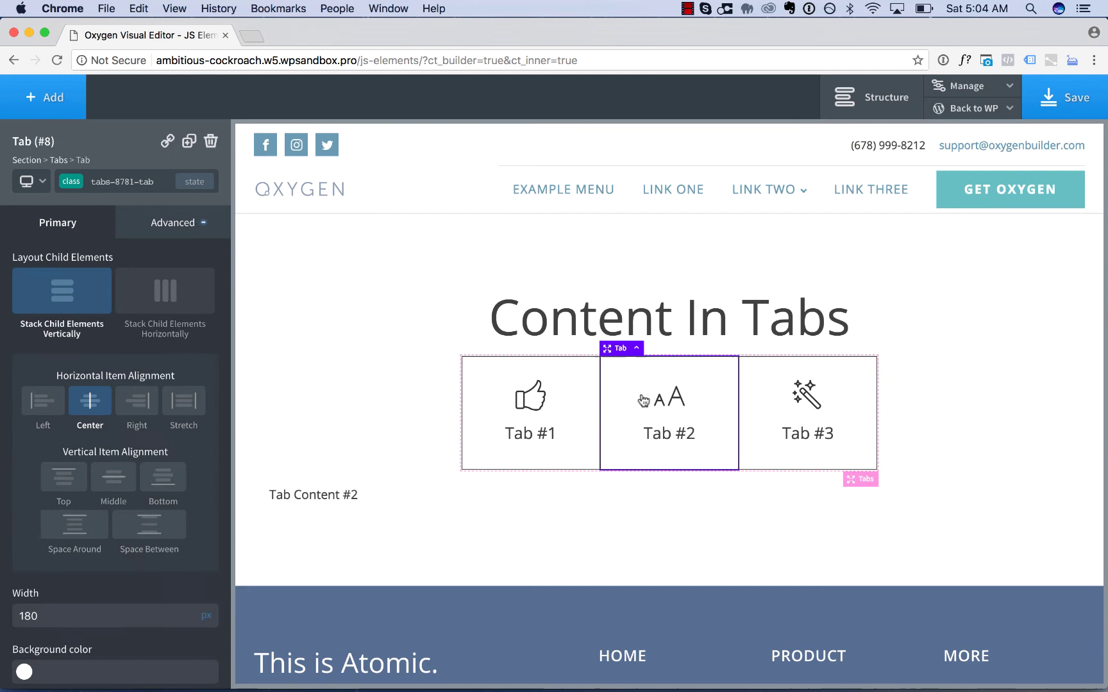
left_click(134, 182)
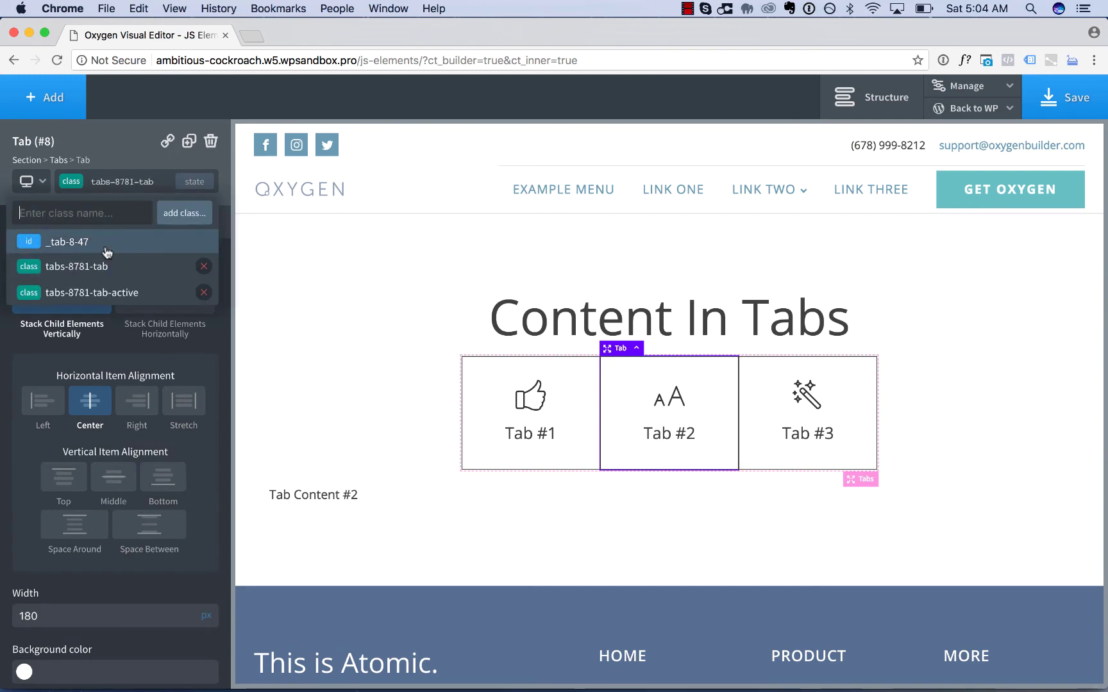
left_click(139, 239)
left_click(191, 223)
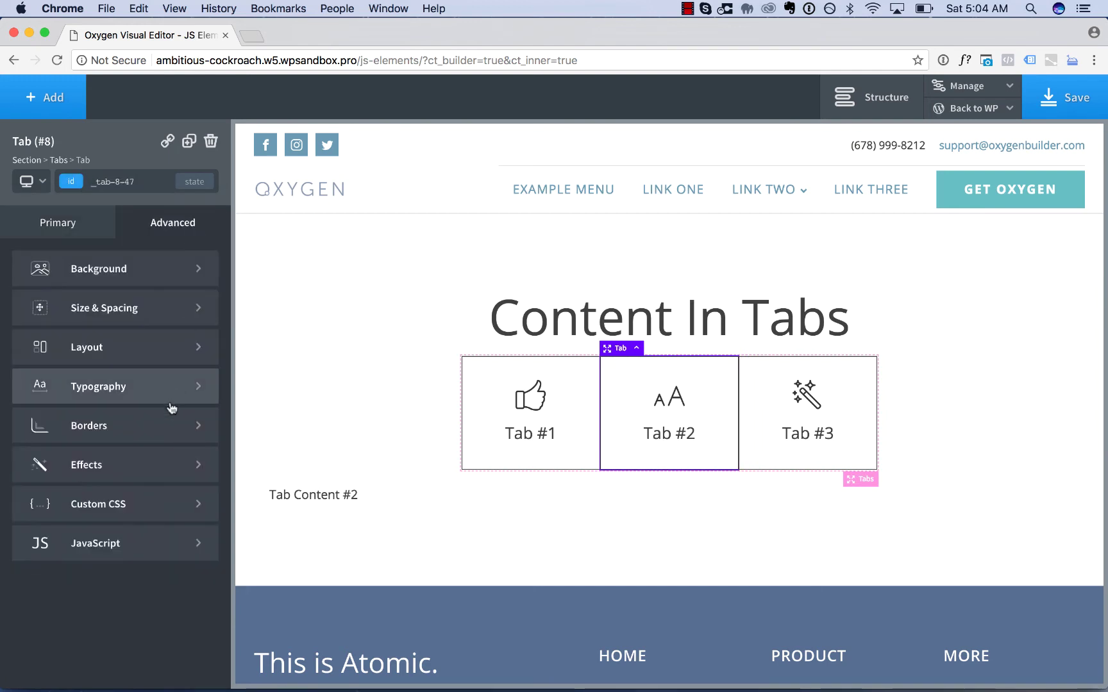
left_click(169, 429)
Set Tab #2's right and left border styles to none so single lines separate the tabs.
left_click(121, 322)
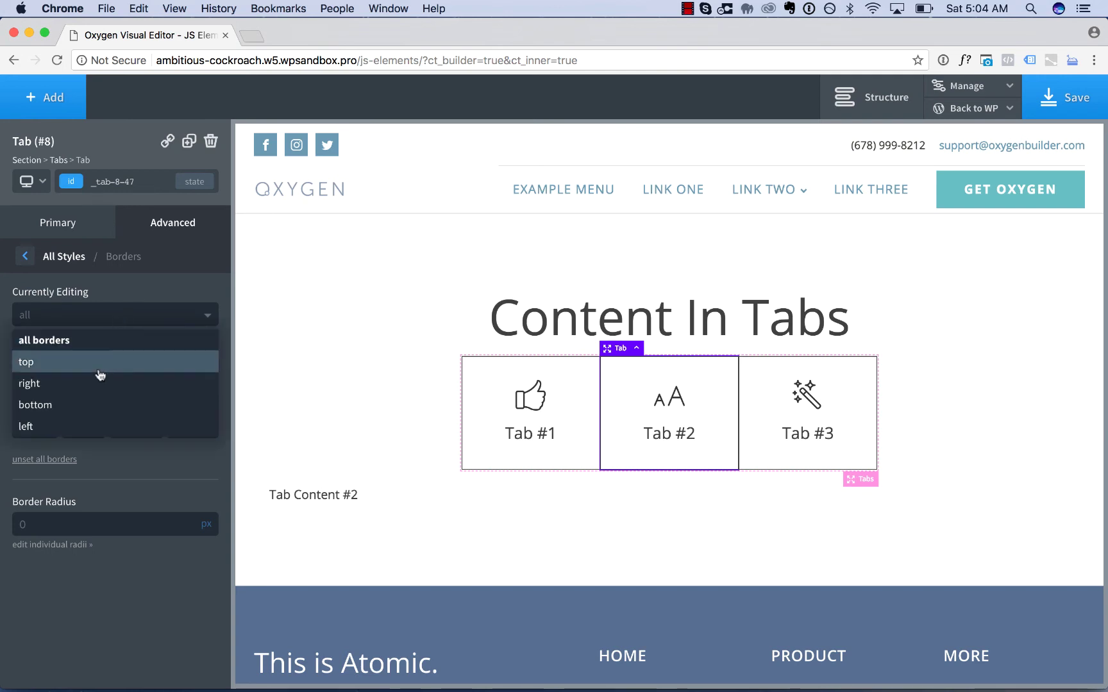
left_click(93, 382)
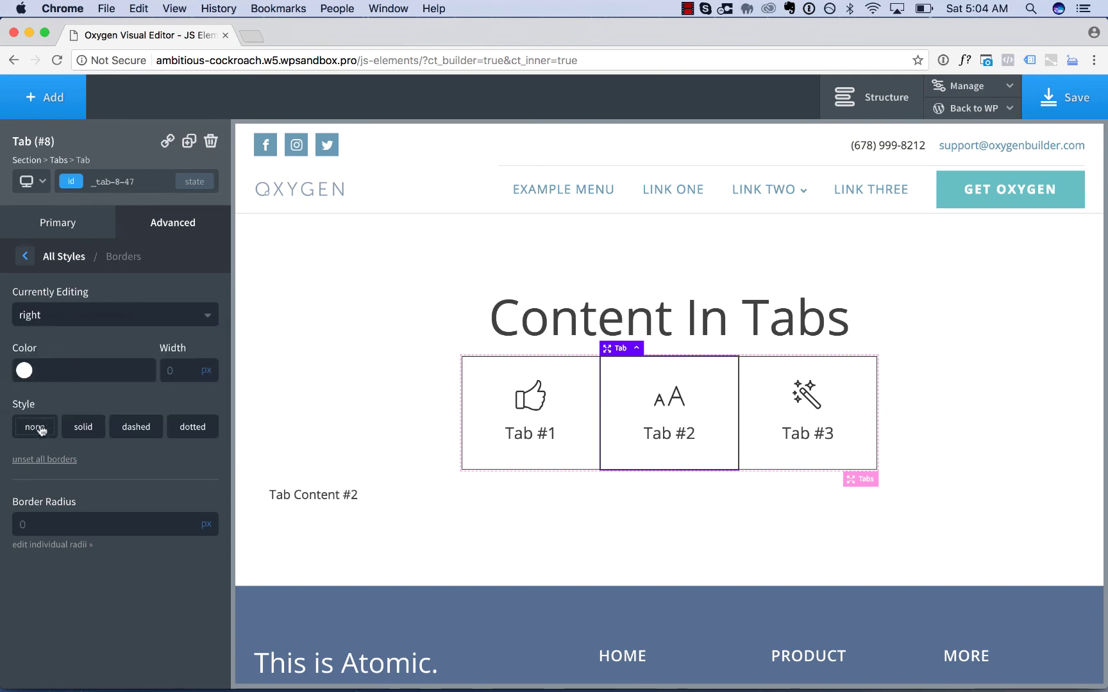
left_click(40, 429)
left_click(84, 315)
left_click(82, 423)
left_click(39, 430)
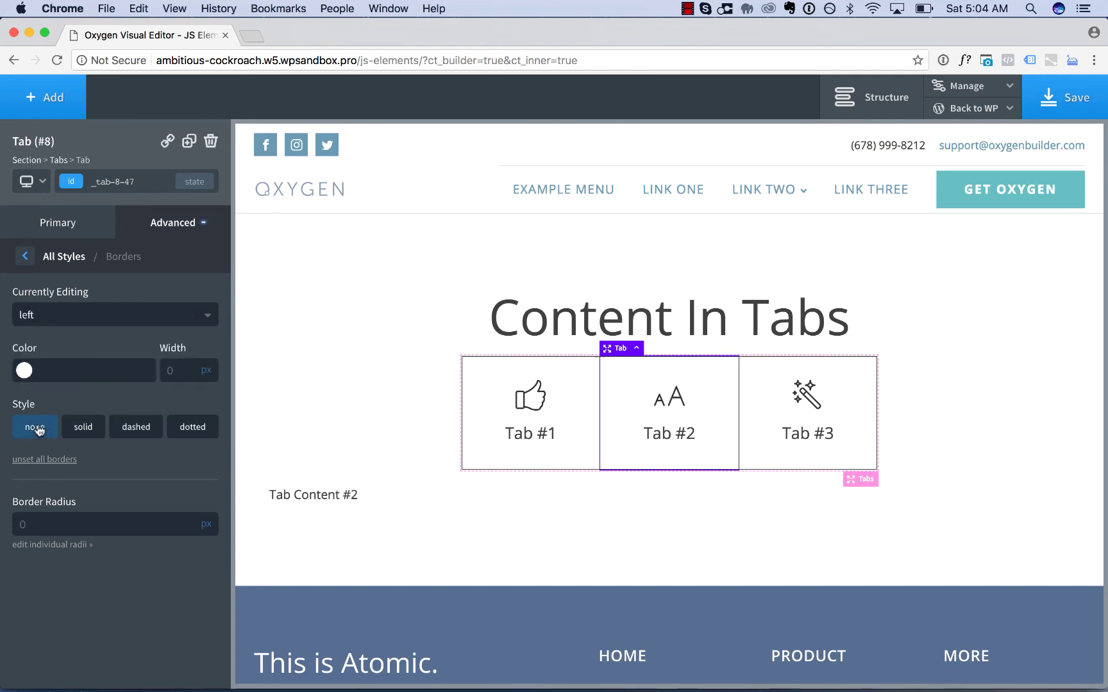
left_click(334, 355)
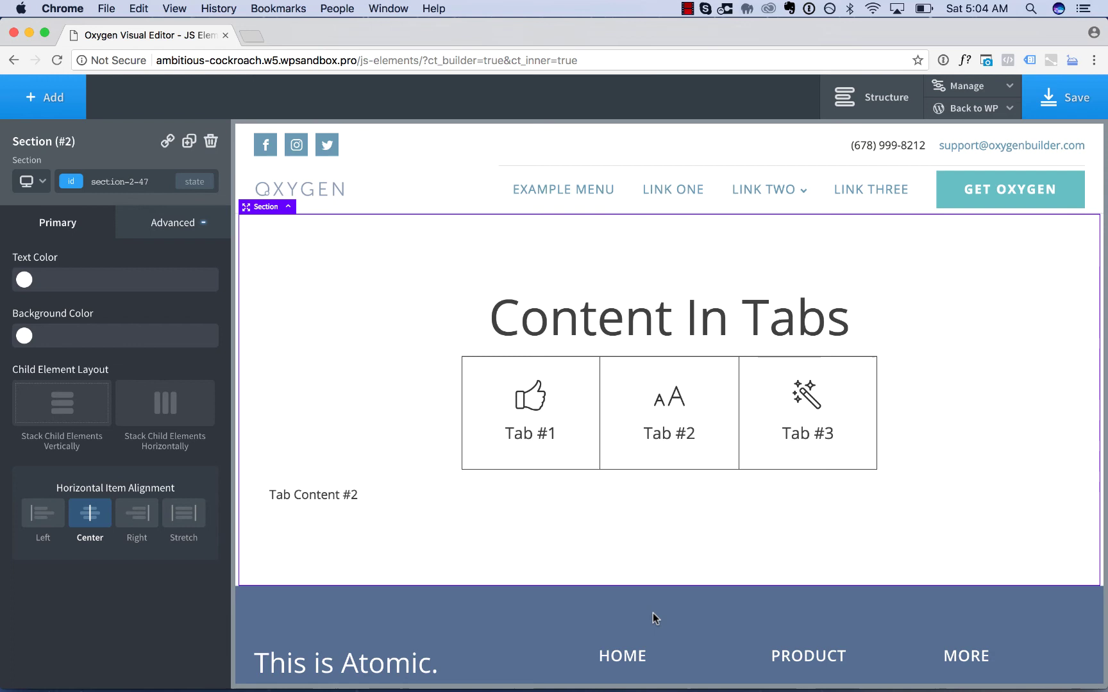
Give Tab #1's tabs-8781-tab-active class a light gray #e8e8e8 background.
left_click(556, 391)
left_click(85, 183)
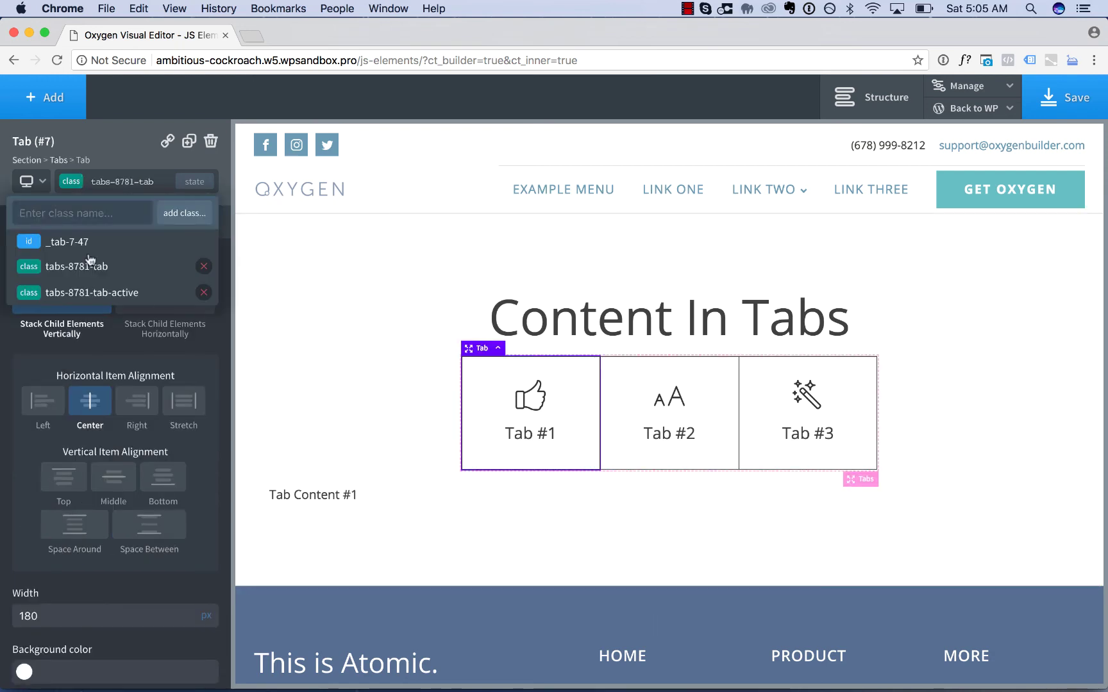
left_click(92, 293)
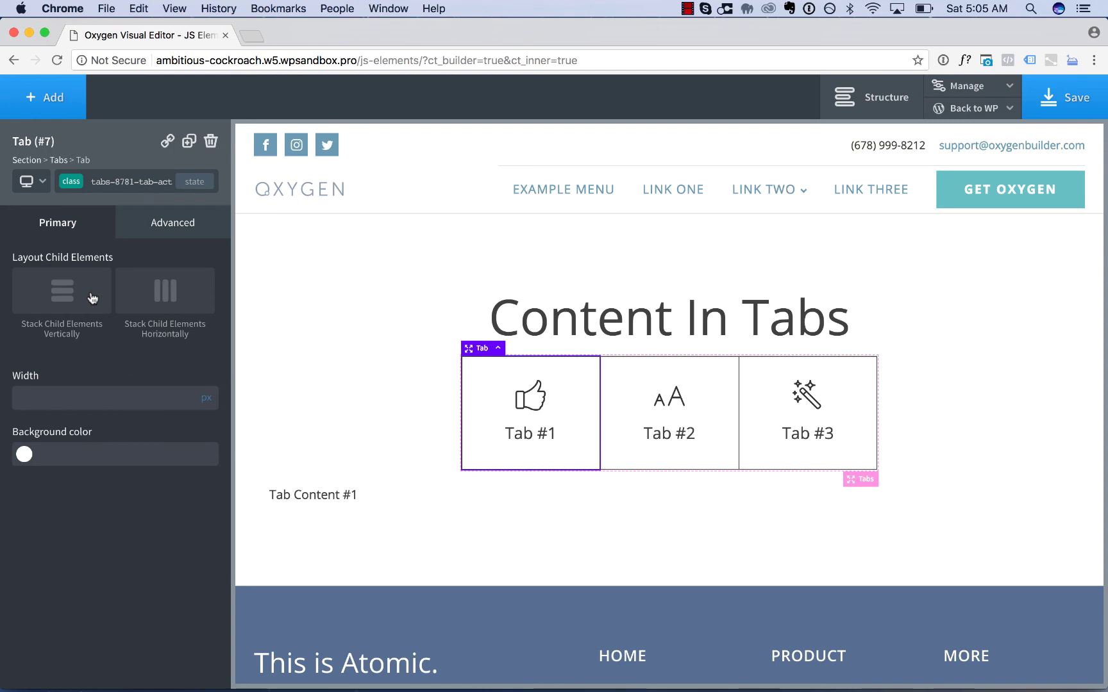
left_click(24, 454)
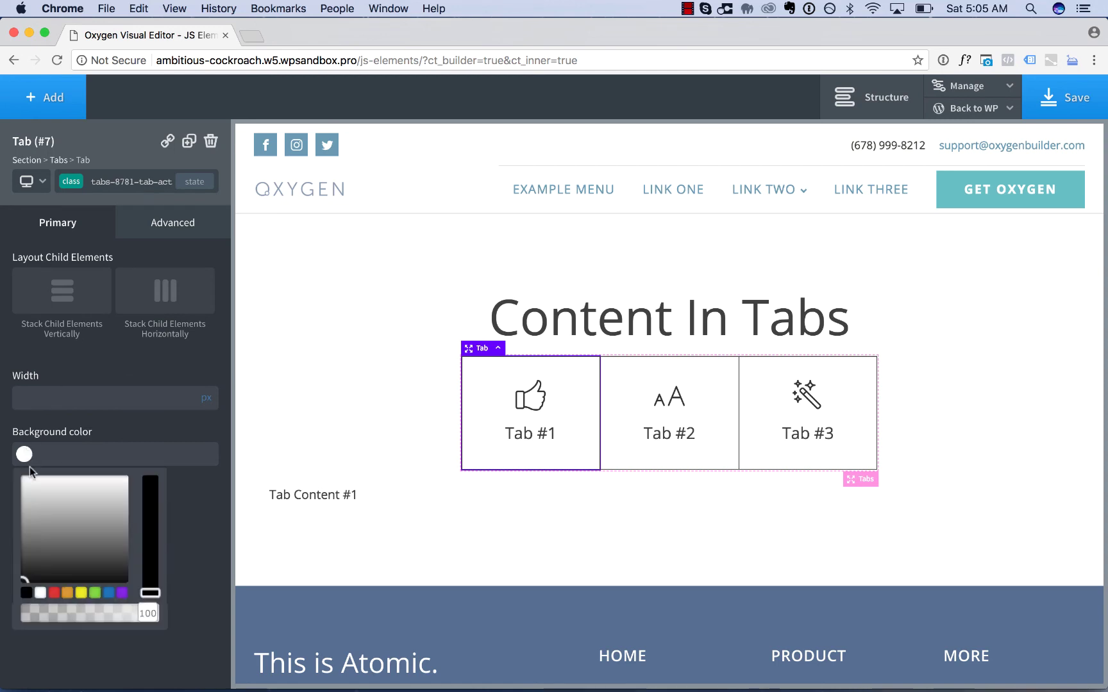
left_click_drag(41, 519, 44, 486)
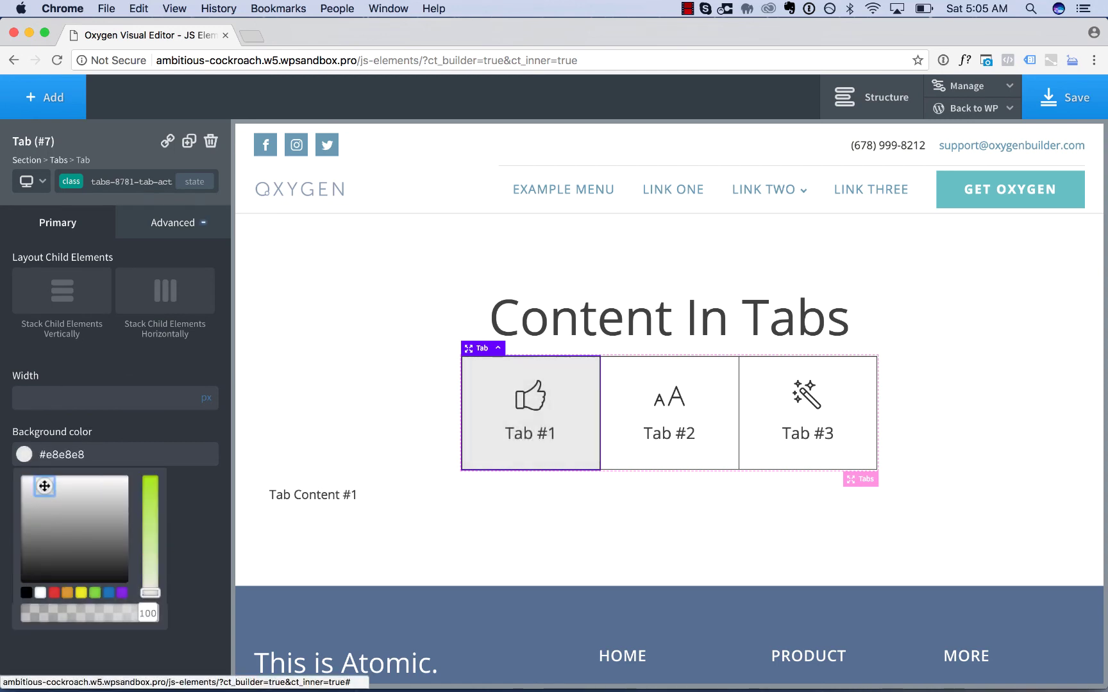
Switch among Tabs #1, #2 and #3, checking that the gray background and content follow the active tab.
left_click(325, 380)
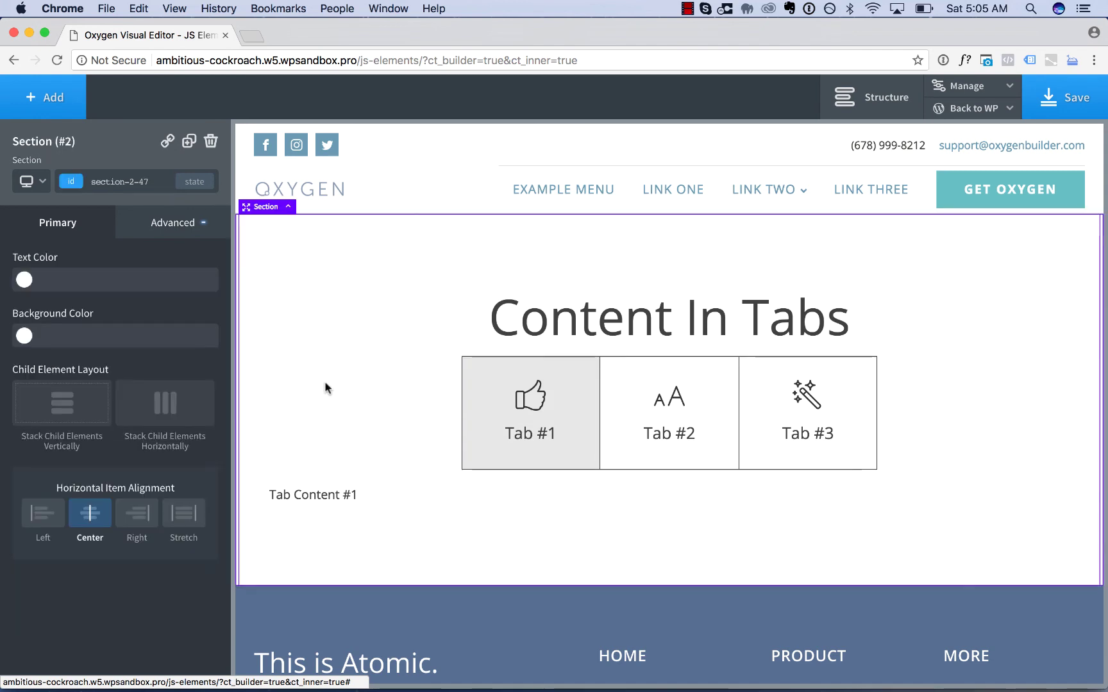
left_click(627, 389)
left_click(779, 396)
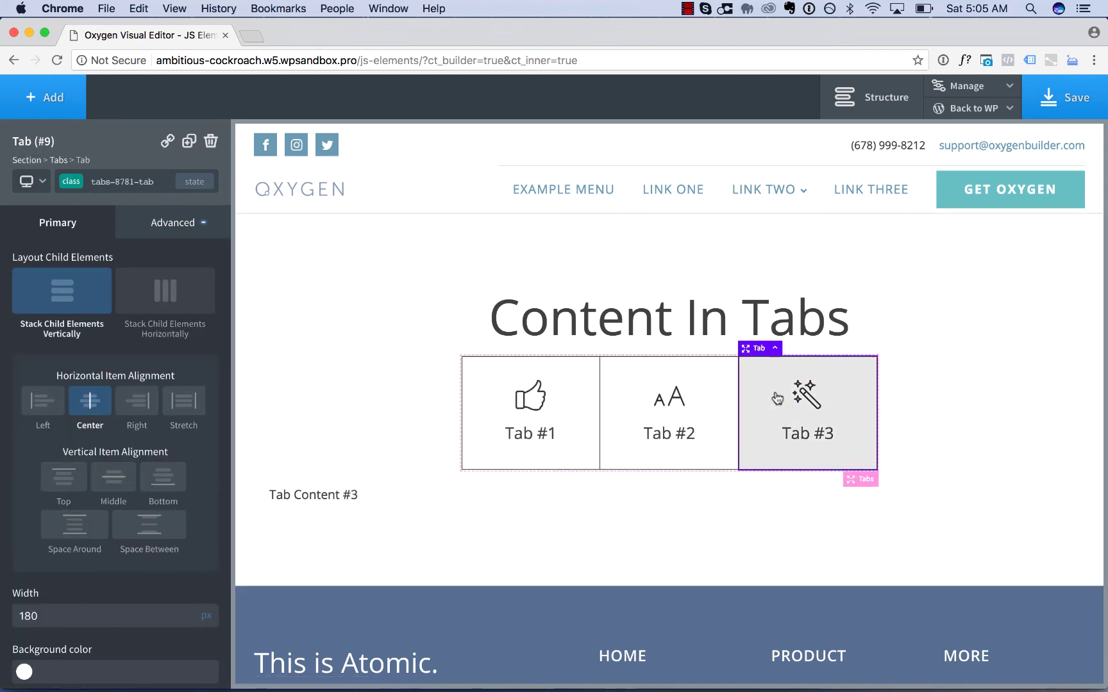
left_click(716, 379)
left_click(564, 373)
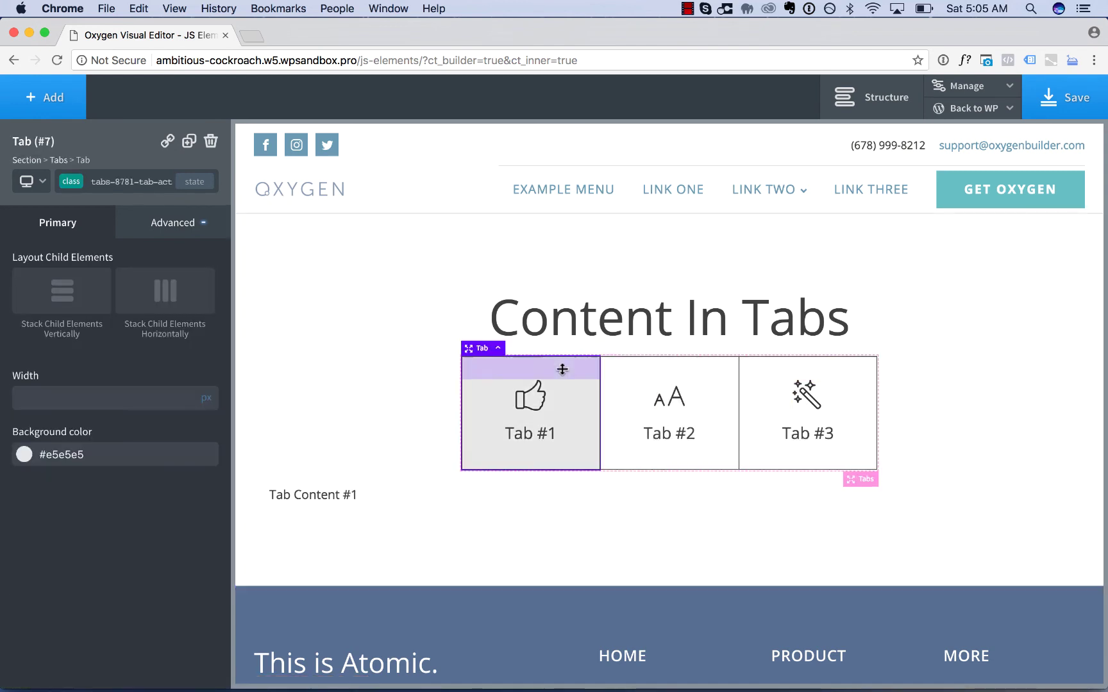
left_click(639, 379)
left_click(762, 401)
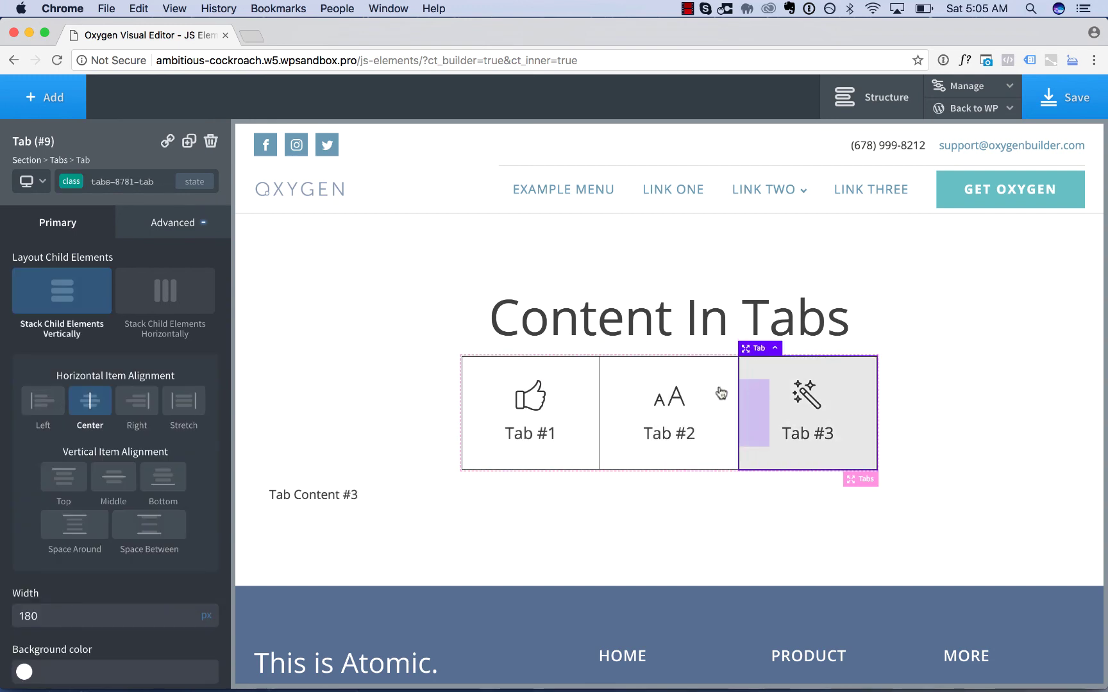
left_click(680, 386)
left_click(508, 377)
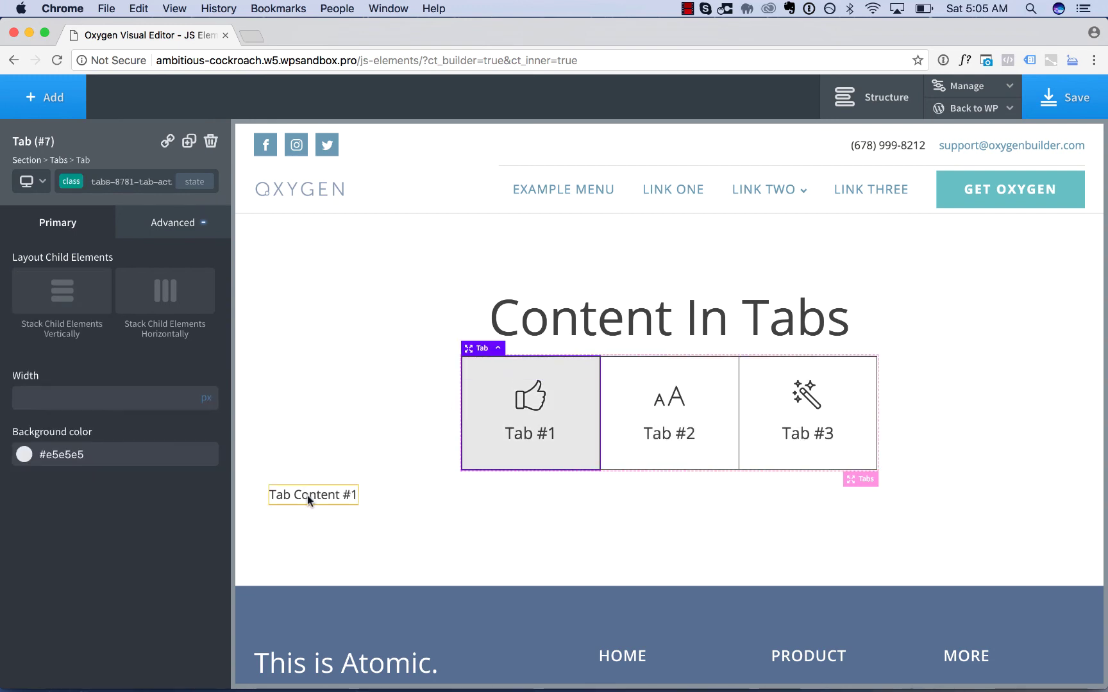
left_click(623, 375)
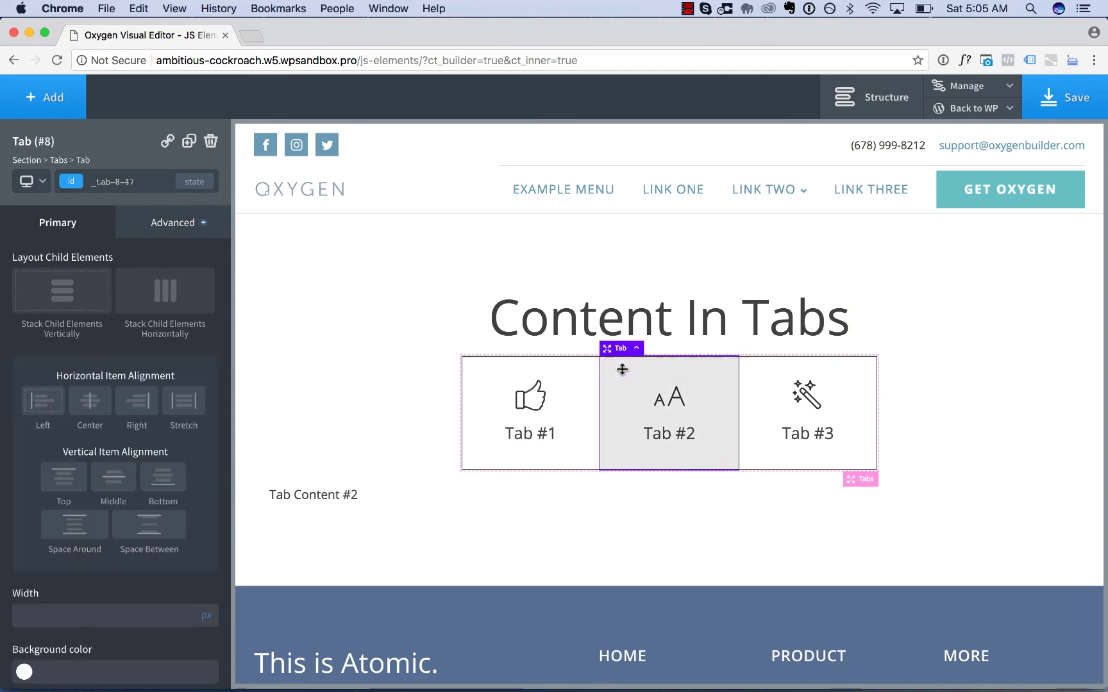
left_click(563, 380)
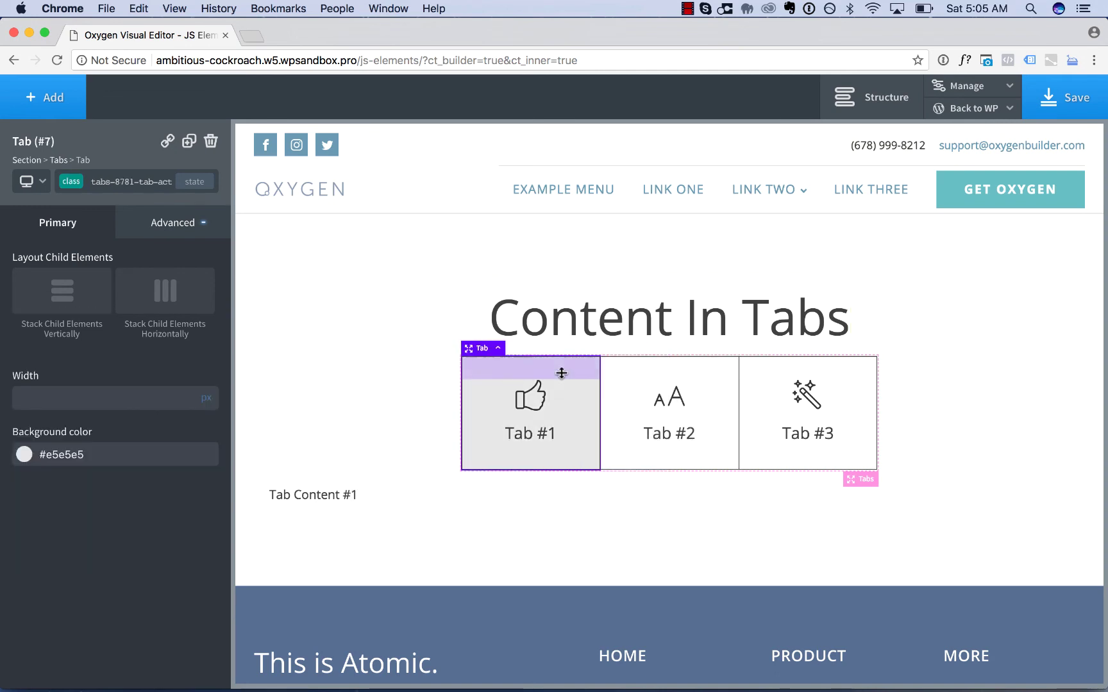
Replace the Tab Content #1 text with a 1600 x 900 placeholder image.
left_click(318, 500)
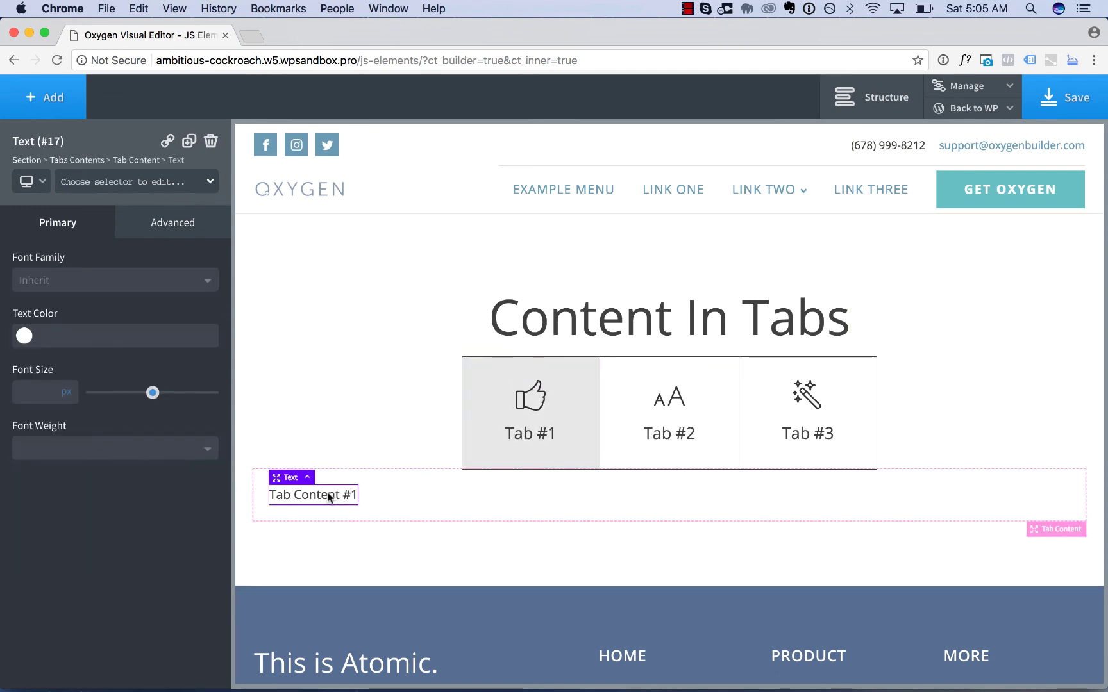
left_click(211, 141)
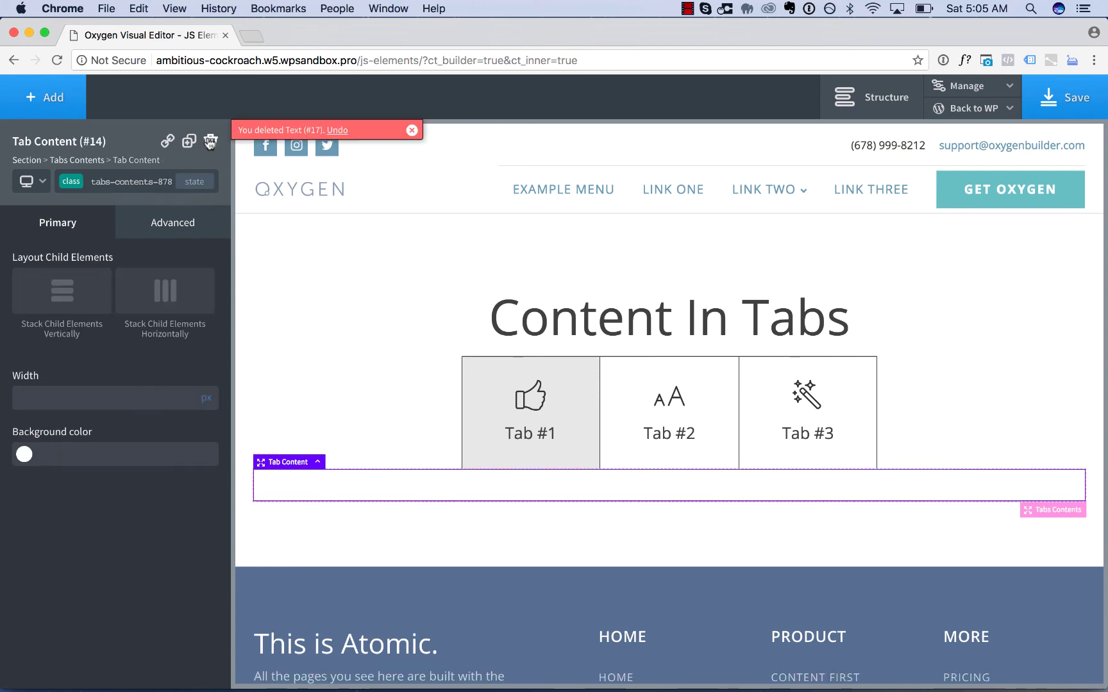
left_click(58, 110)
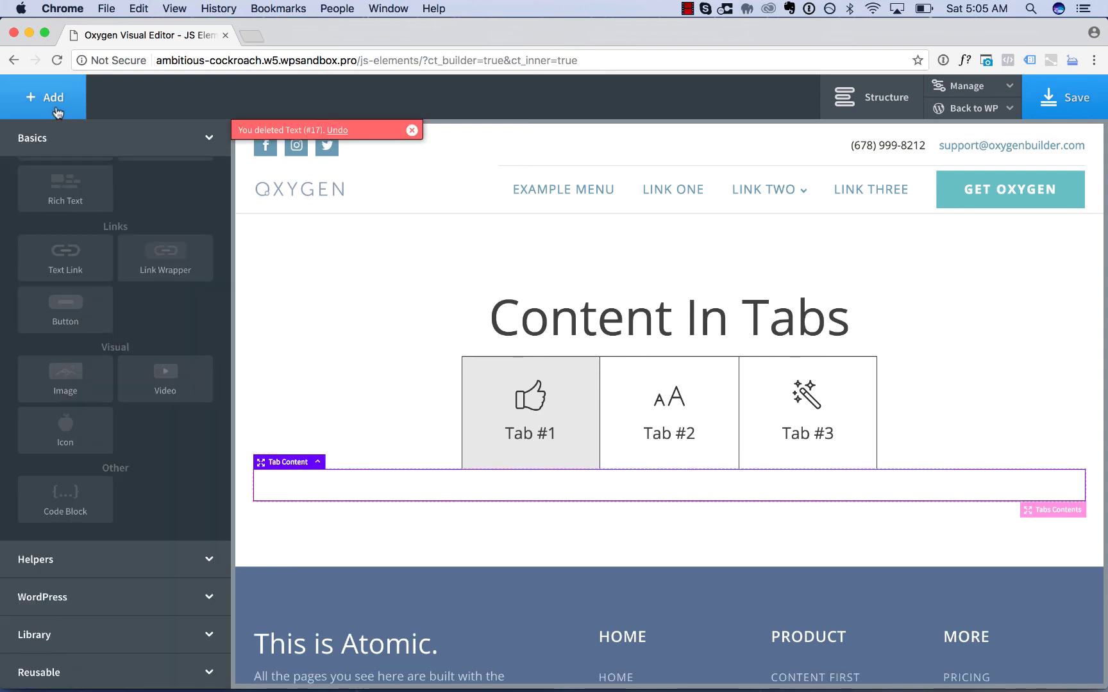
left_click(80, 387)
scroll(345, 543, "down", 5)
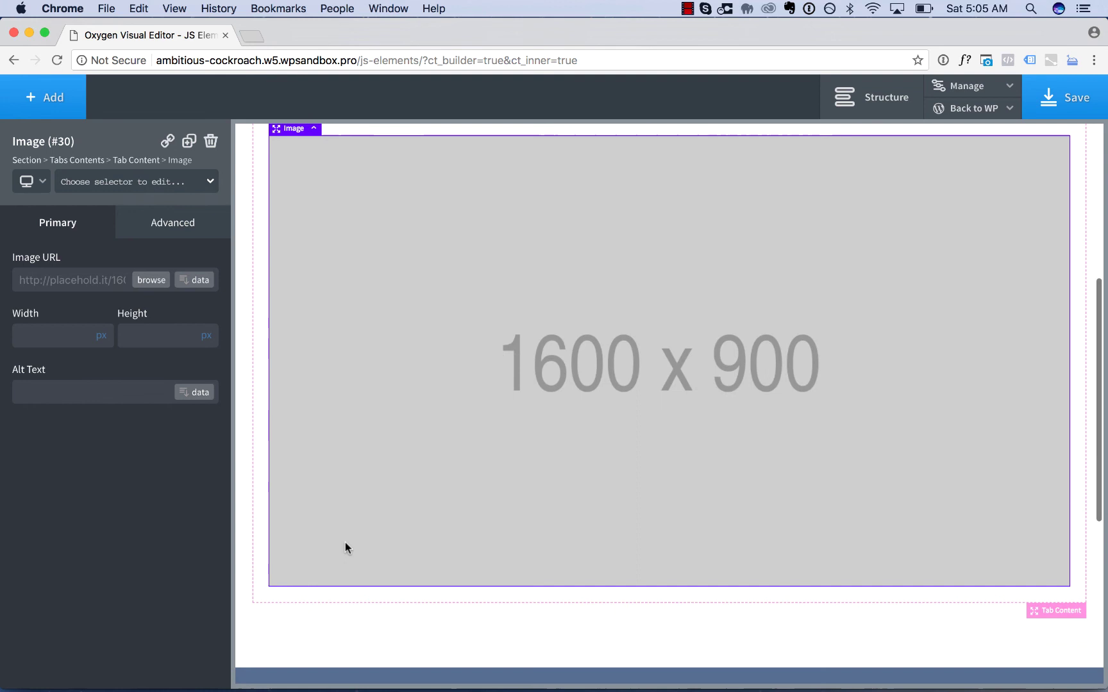
scroll(345, 542, "up", 4)
Add a button below the Tab Content #2 text in Tab #2.
left_click(625, 299)
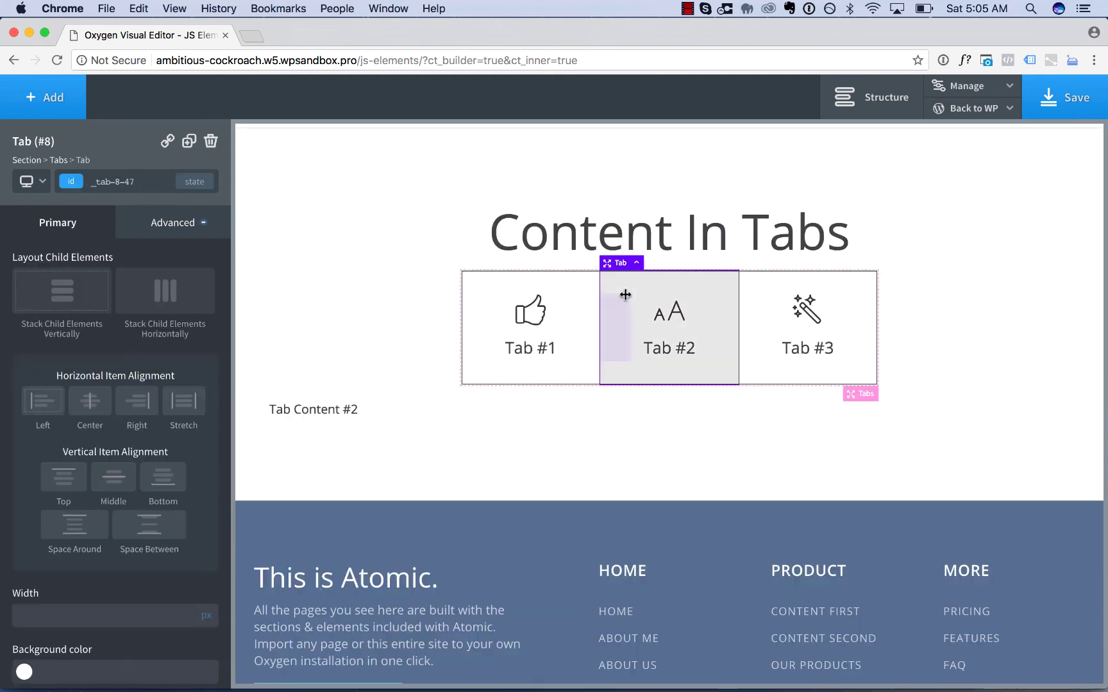
left_click(329, 408)
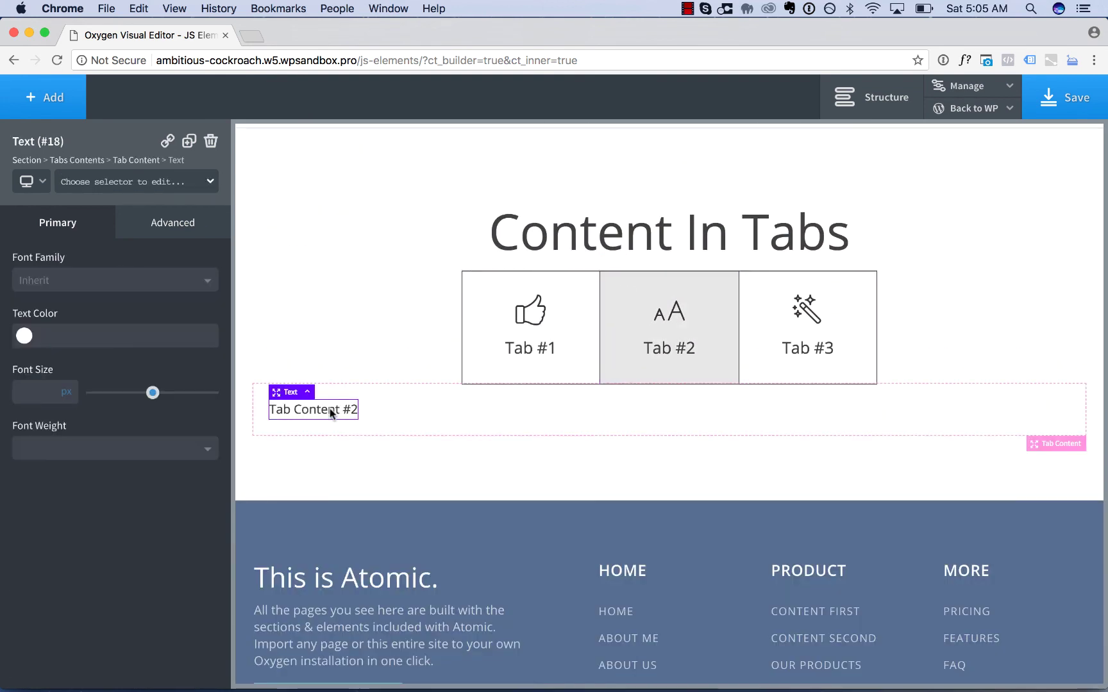
left_click(40, 97)
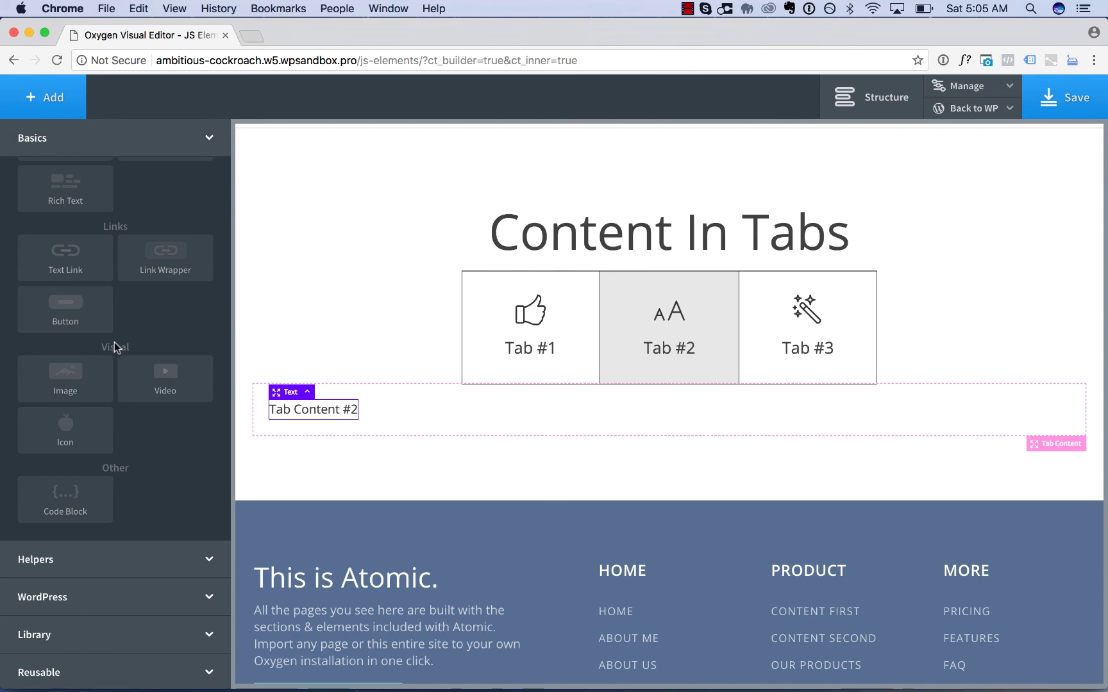
scroll(96, 346, "up", 3)
left_click(83, 423)
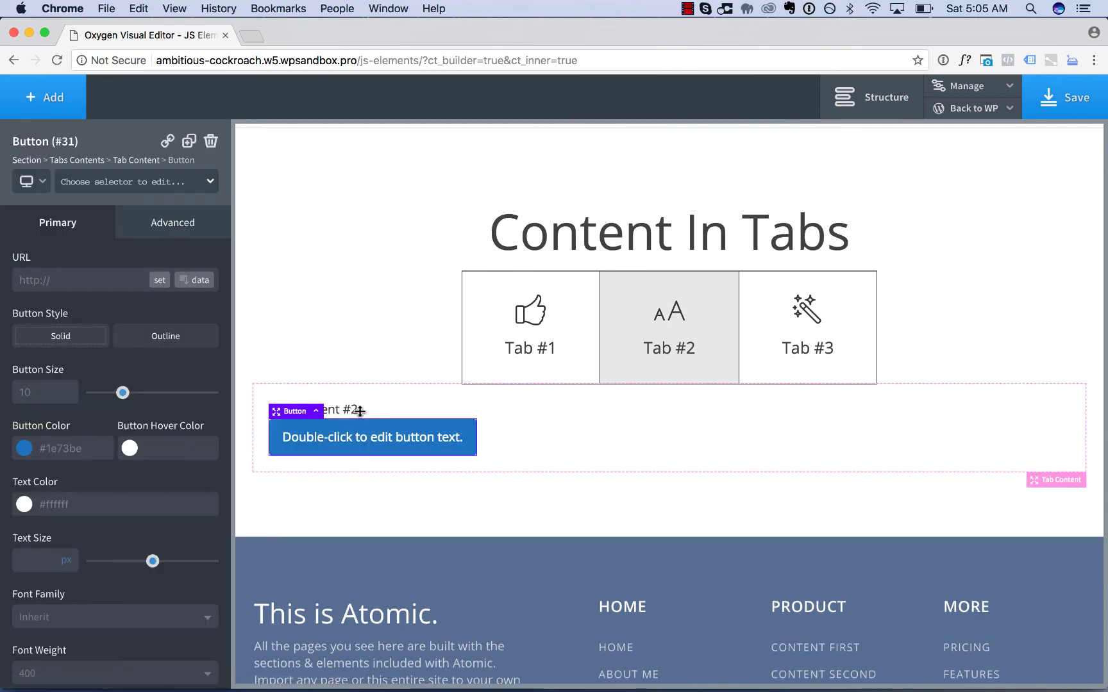
Insert an Oxygen Icon Box below the button, then check Tab #1 and Tab #2.
left_click(52, 98)
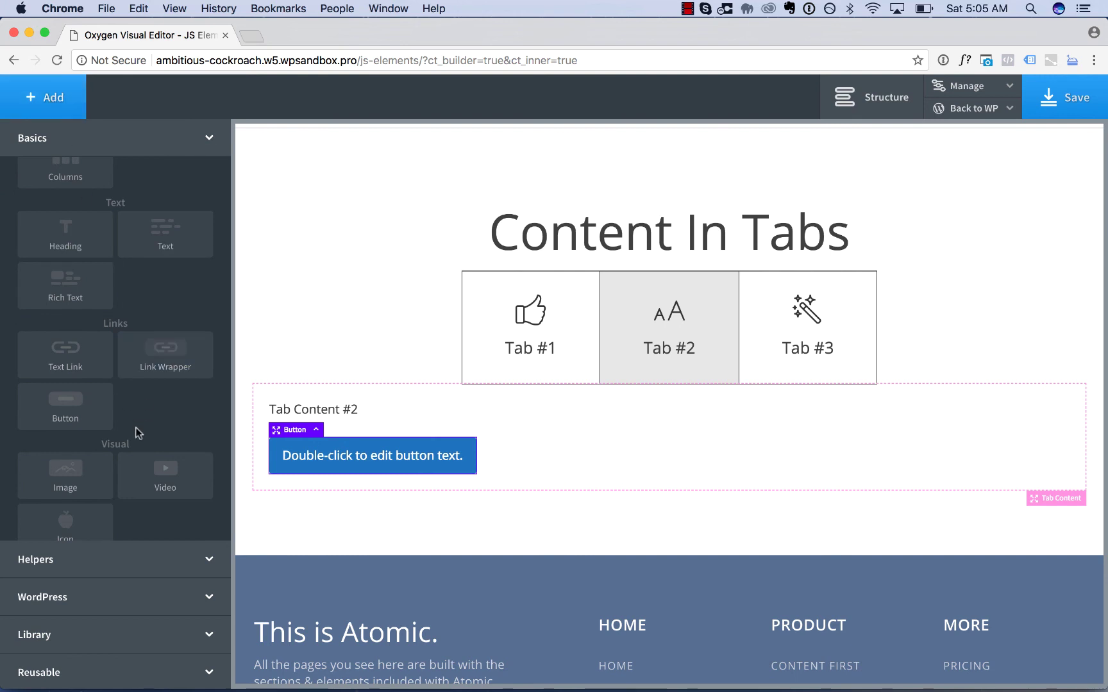
scroll(134, 449, "down", 2)
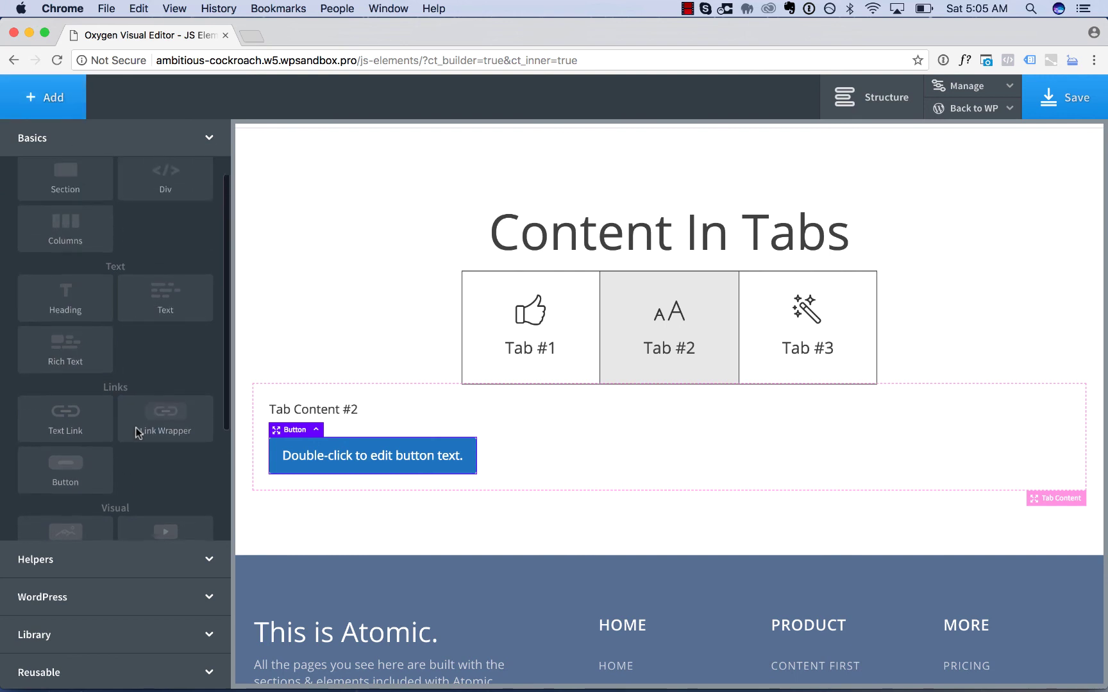
left_click(127, 559)
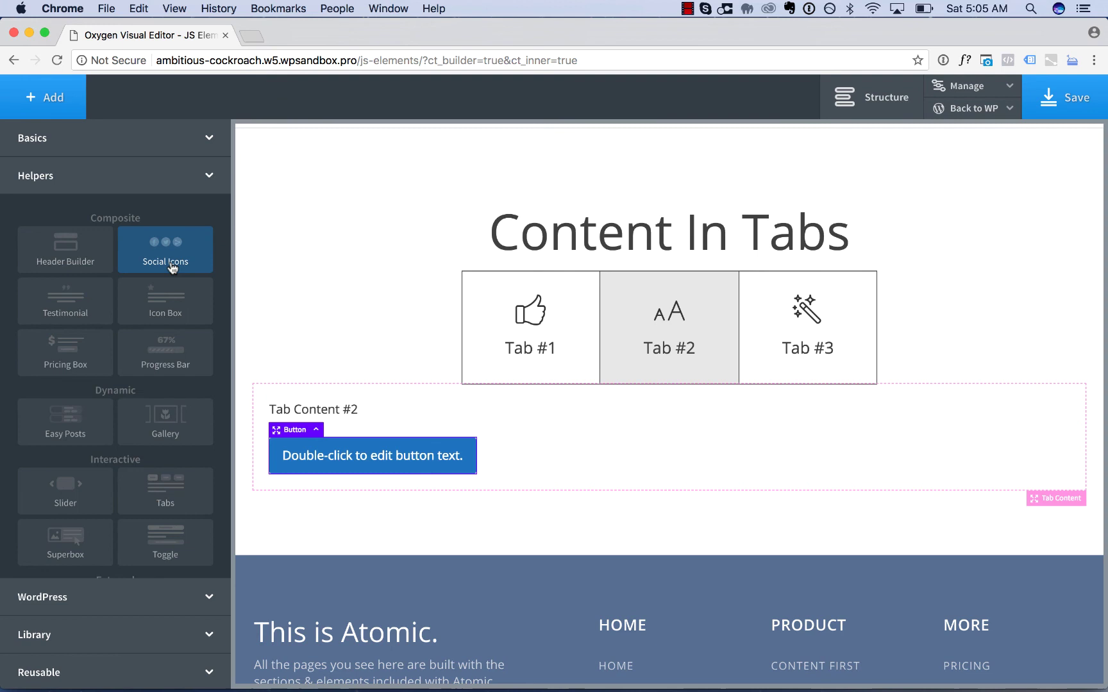
left_click(166, 300)
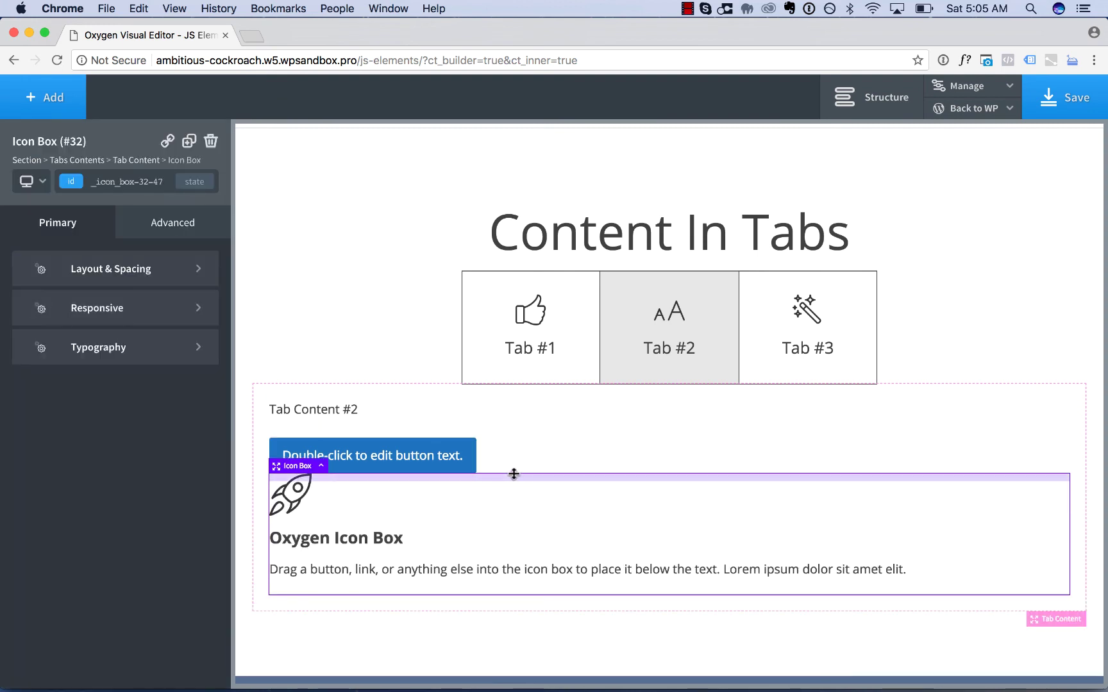
left_click(562, 454)
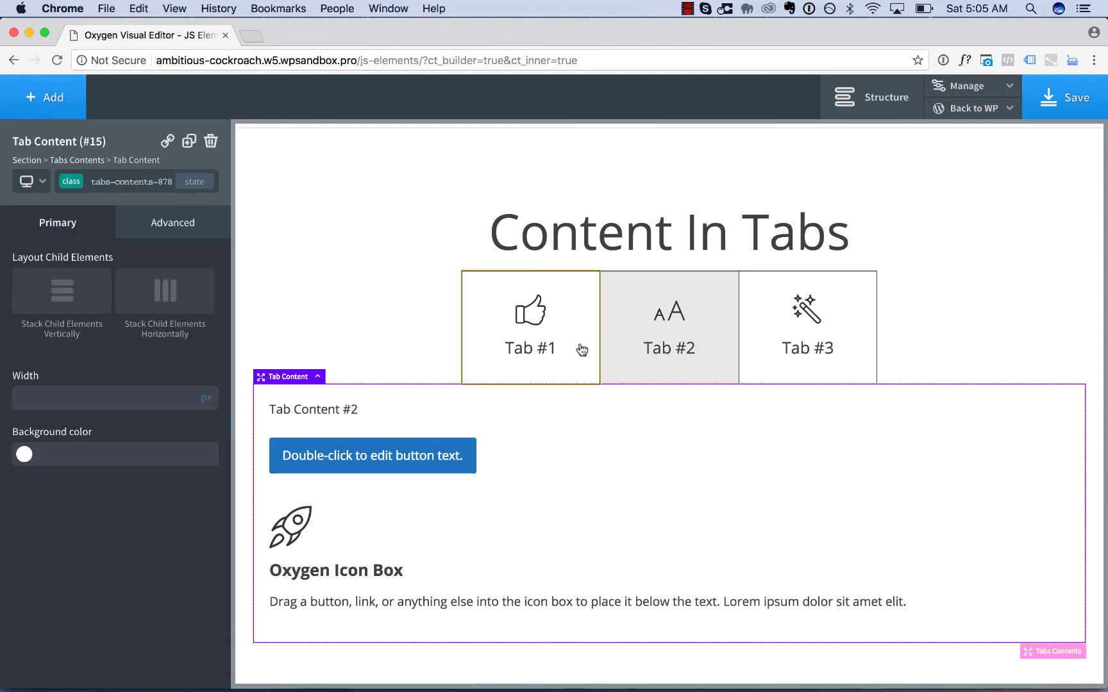
left_click(581, 350)
left_click(610, 329)
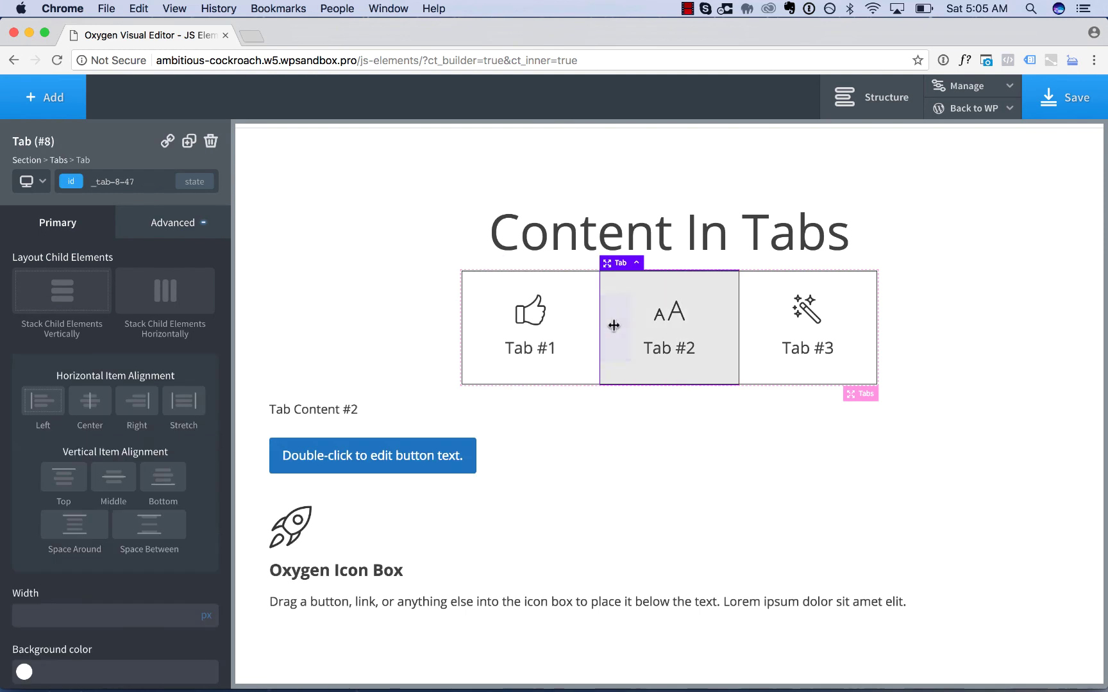
Add a Basic Hosting pricing box to Tab #3's content area.
left_click(756, 321)
left_click(292, 399)
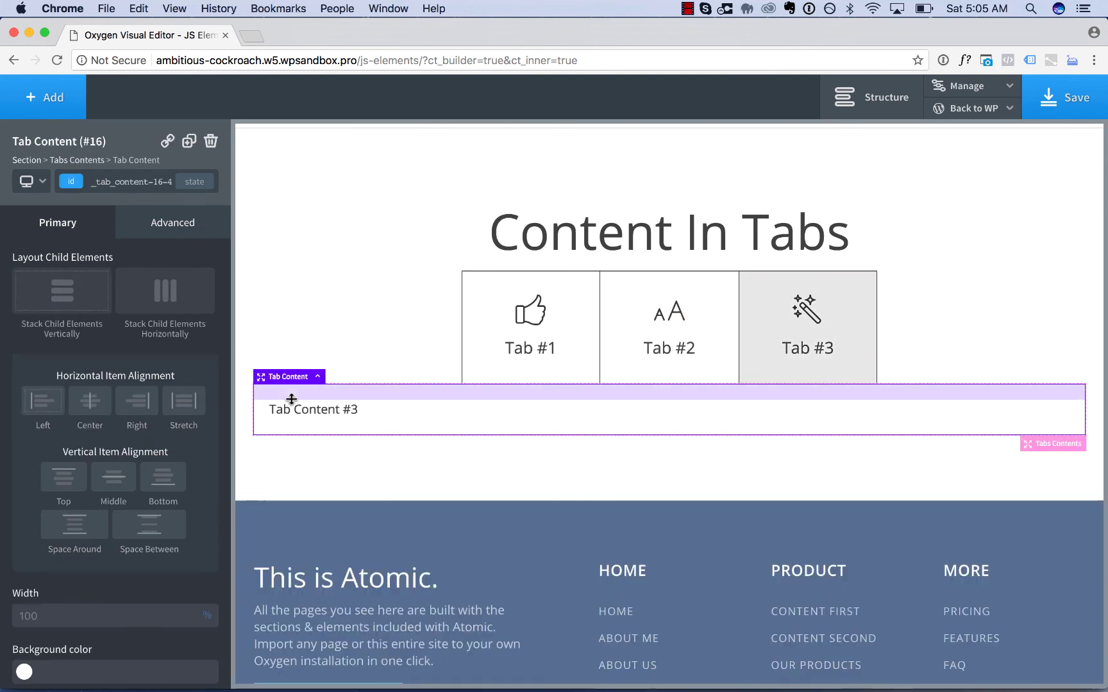
left_click(45, 97)
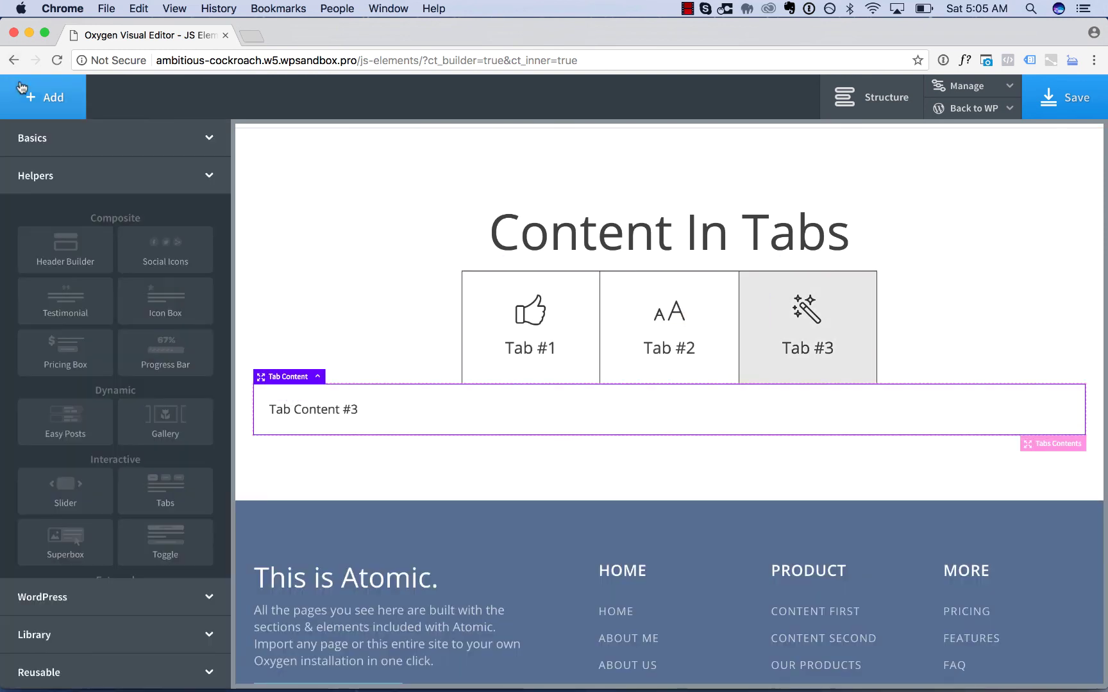
left_click(66, 354)
Delete the Tab Content #3 text, preview all three tabs, then select the whole section.
left_click(349, 410)
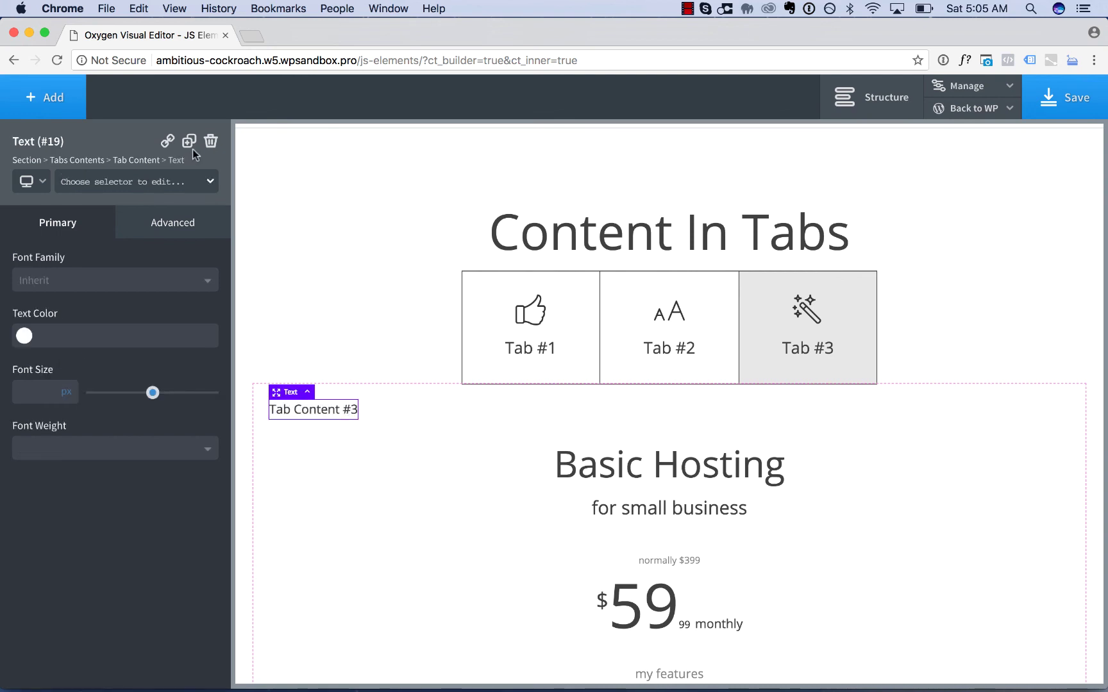
left_click(210, 141)
left_click(552, 280)
left_click(660, 289)
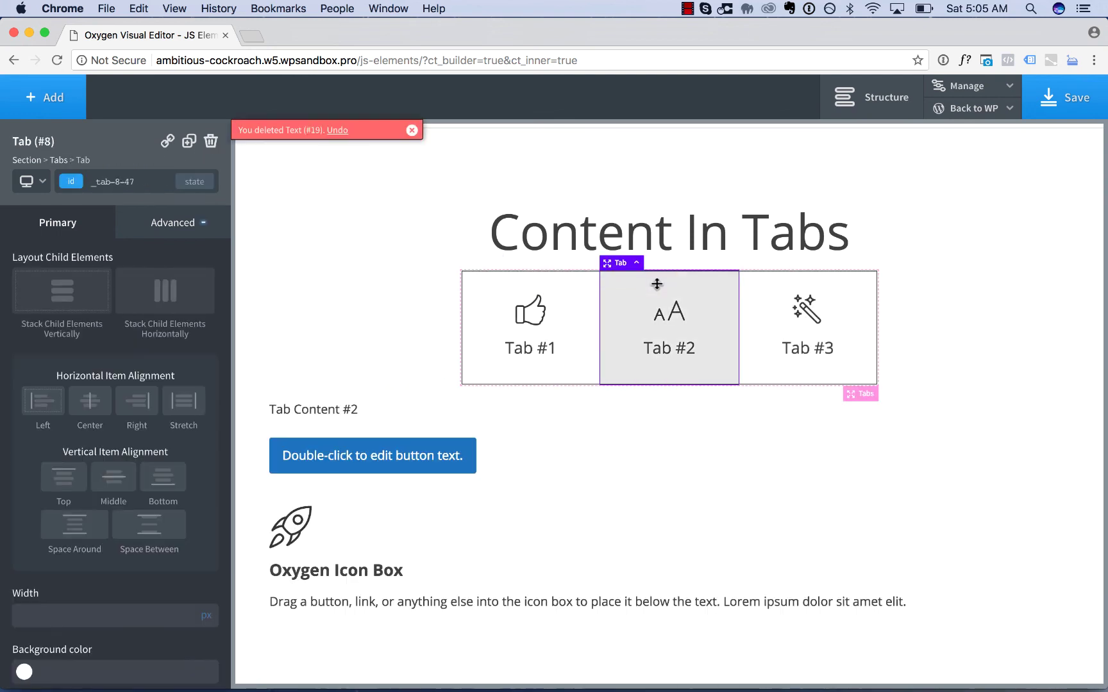
left_click(806, 294)
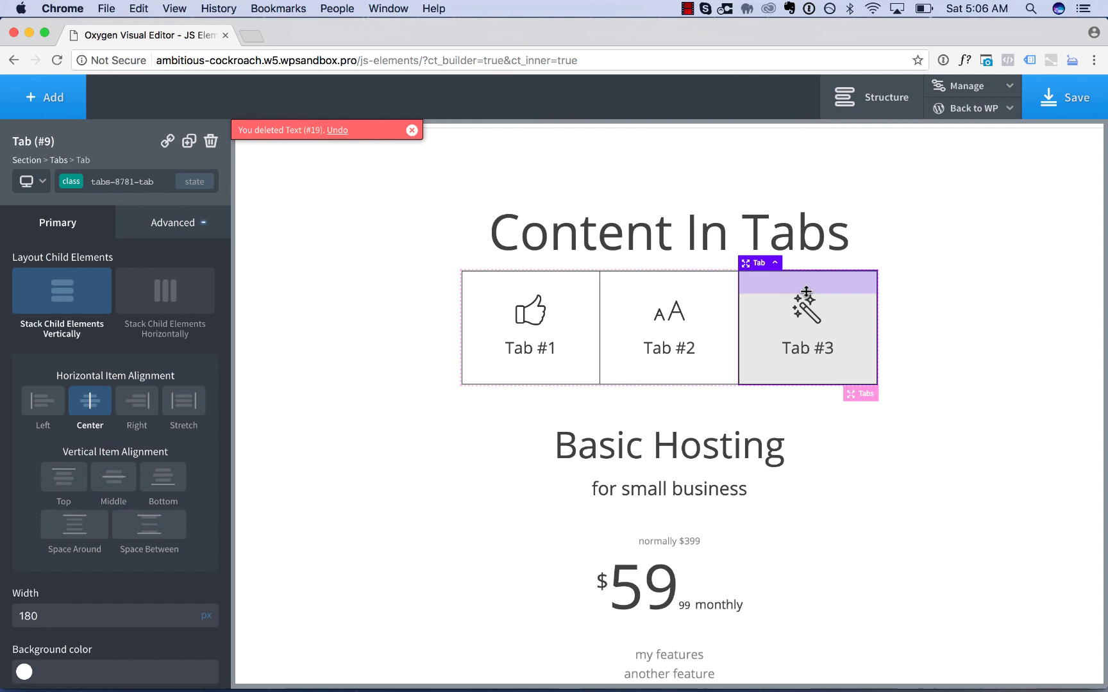
left_click(920, 289)
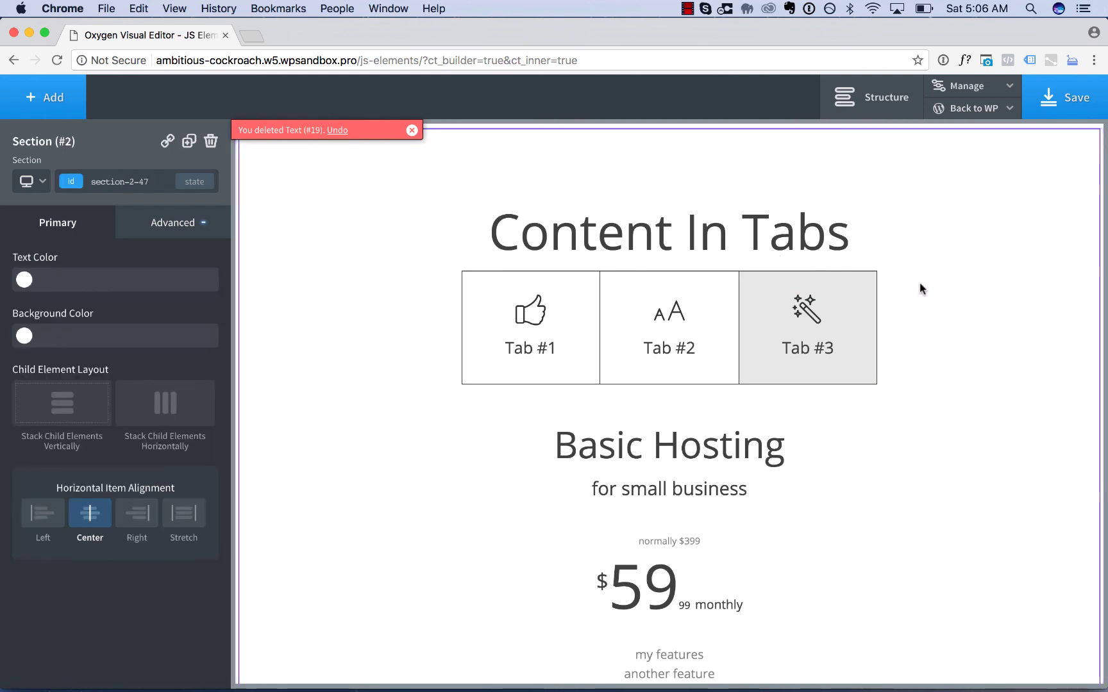